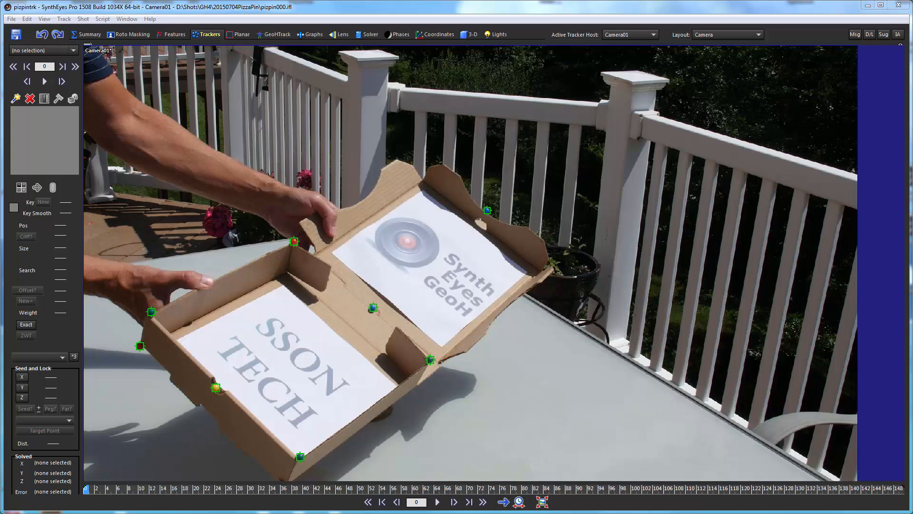
Step: Review the tracked shot at frame 90, inspect Tracker9 at the centre of the box hinge, and return to frame 0
left_click_drag(147, 490, 581, 507)
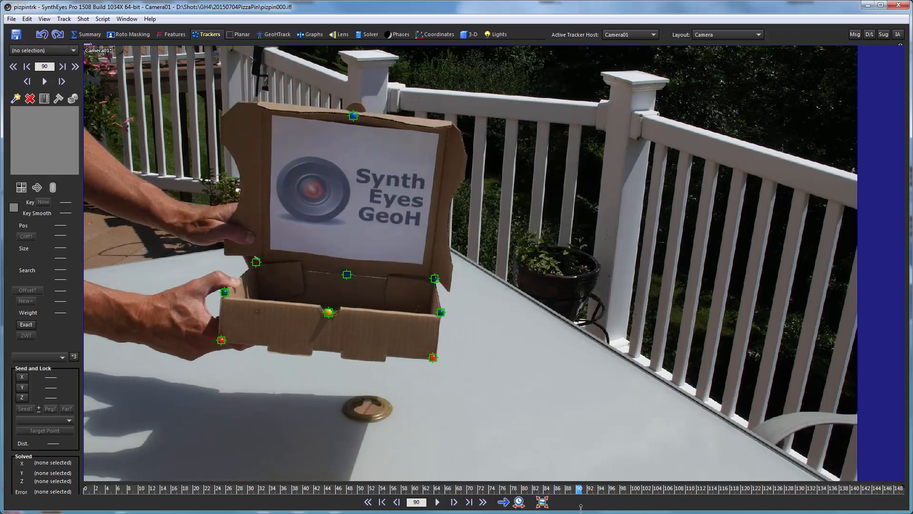
left_click(348, 273)
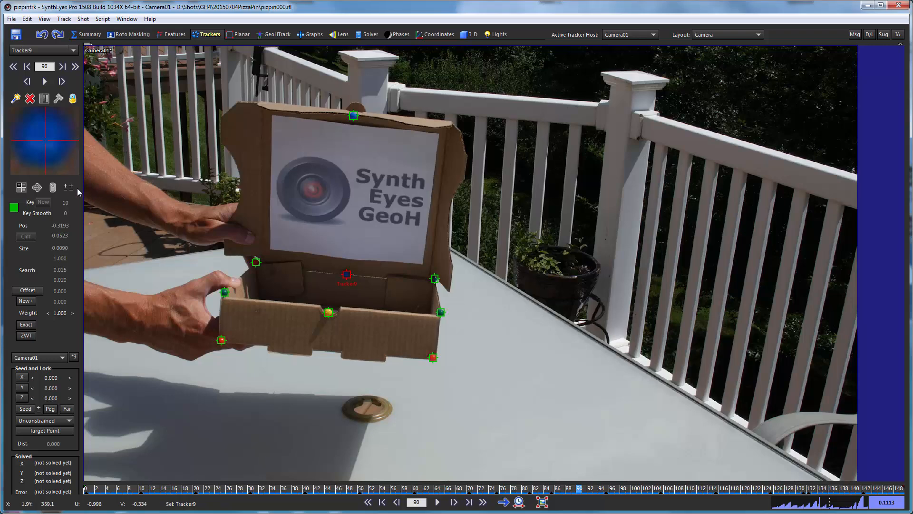
mouse_move(66, 186)
left_mouse_down()
mouse_move(66, 166)
mouse_move(66, 191)
left_mouse_up()
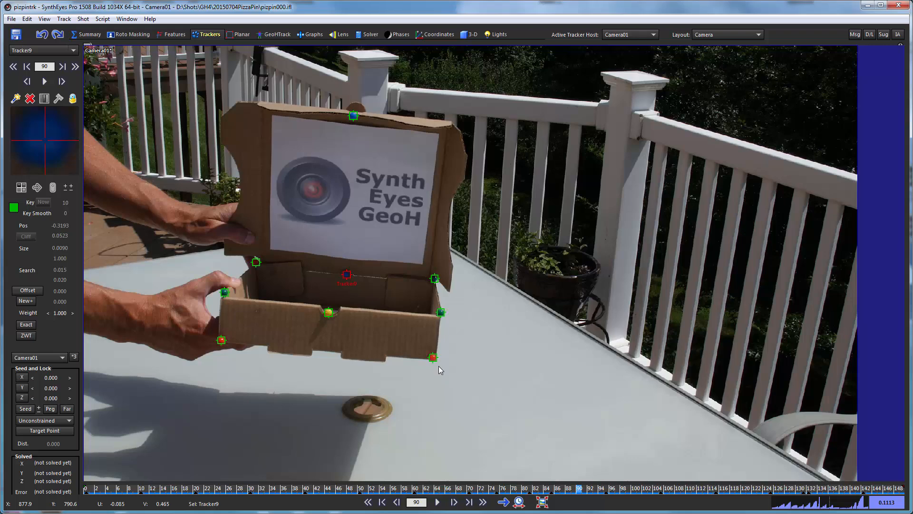
left_click_drag(230, 490, 54, 487)
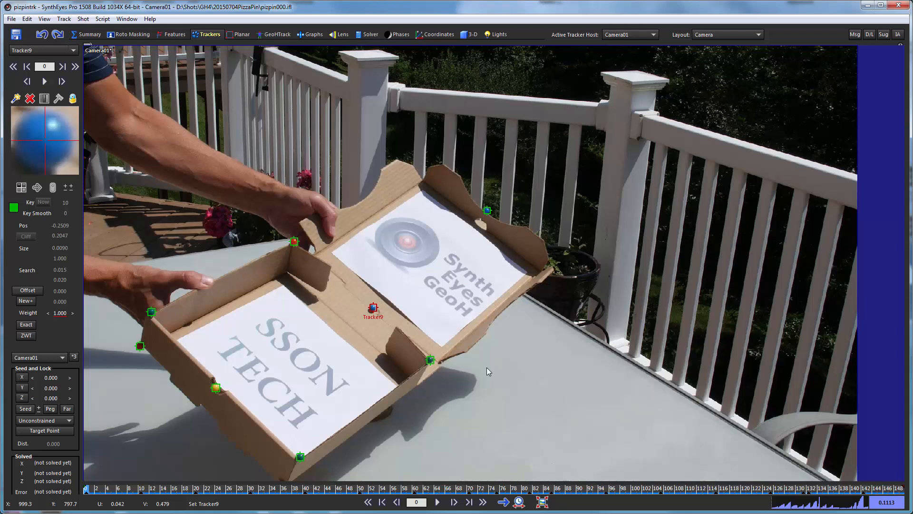
Step: Set the camera lens's field of view to 48 degrees
left_click(342, 34)
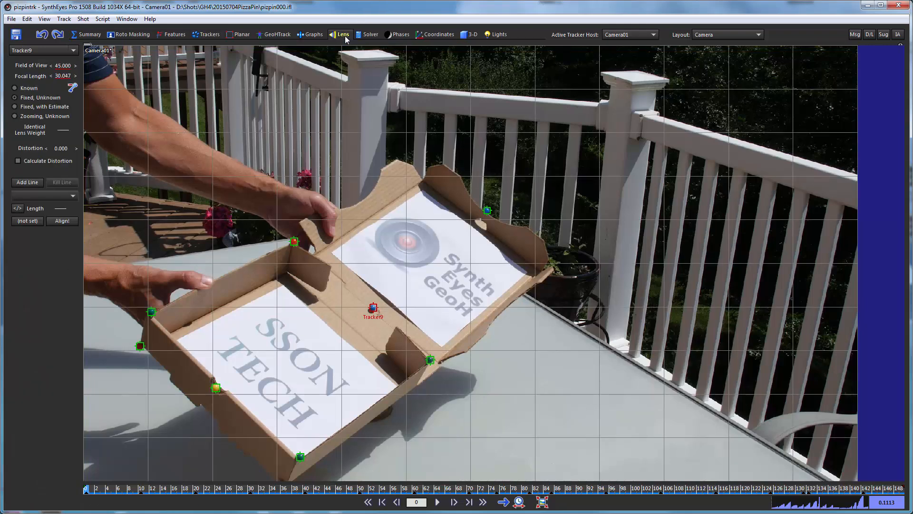
left_click(67, 70)
type("48")
key("Return")
Step: Switch to geometric hierarchy tracking, lock the perspective view to Camera01, and import the box mesh
left_click(275, 34)
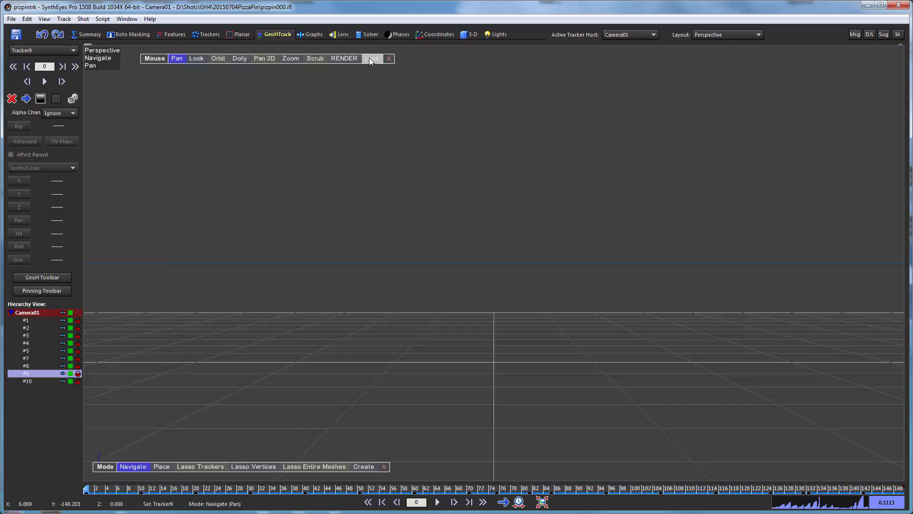
left_click(371, 58)
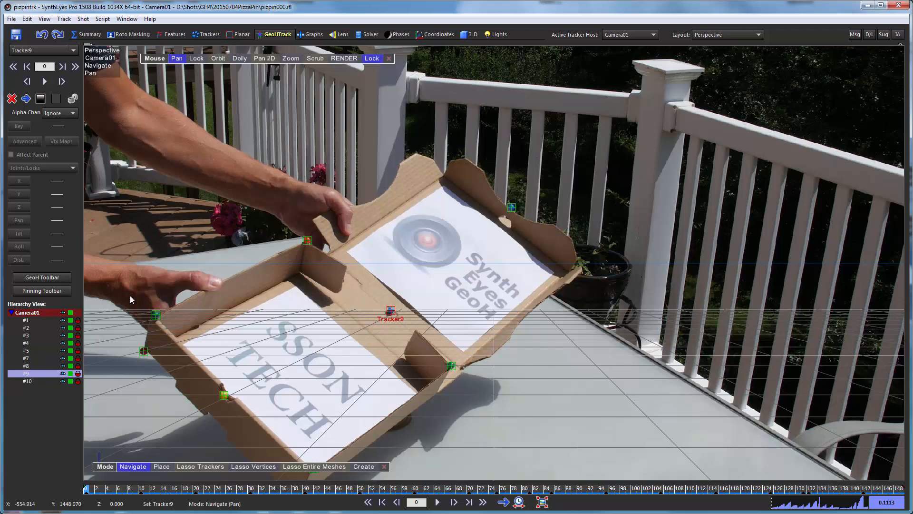
left_click(12, 20)
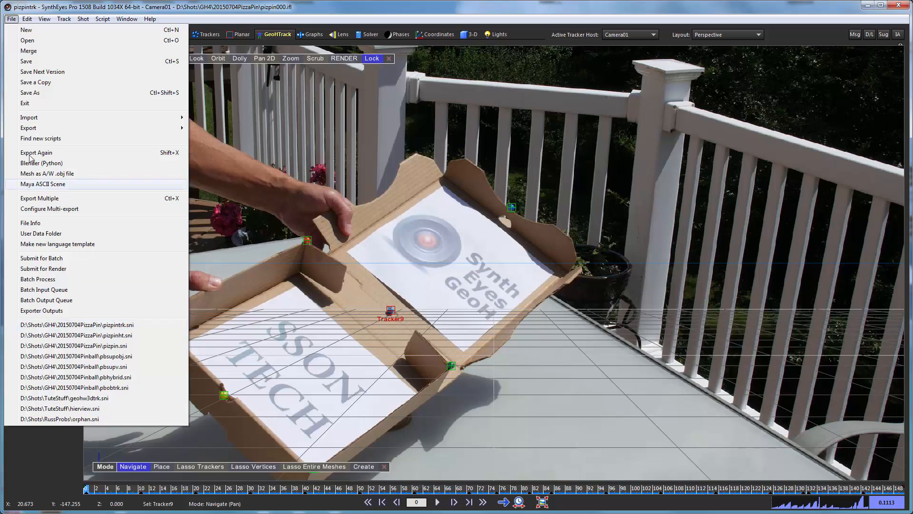
mouse_move(57, 118)
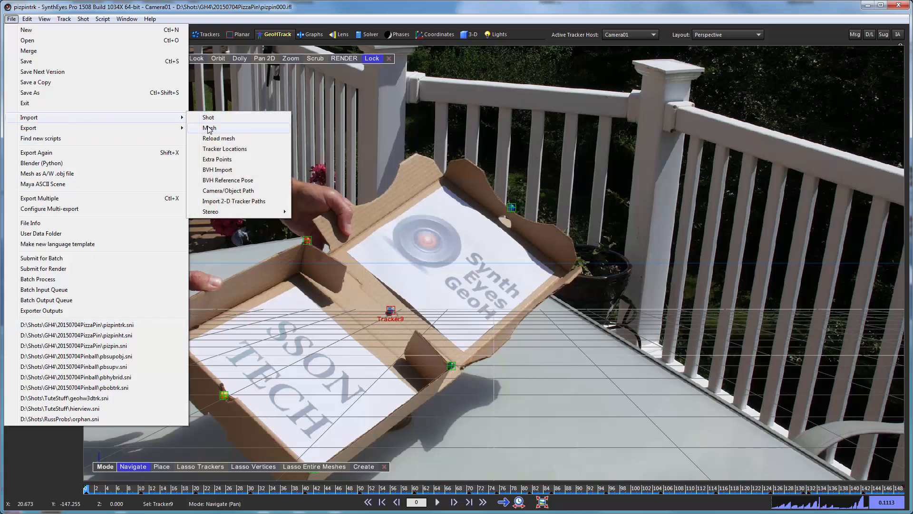
left_click(207, 127)
left_click(141, 99)
double_click(140, 99)
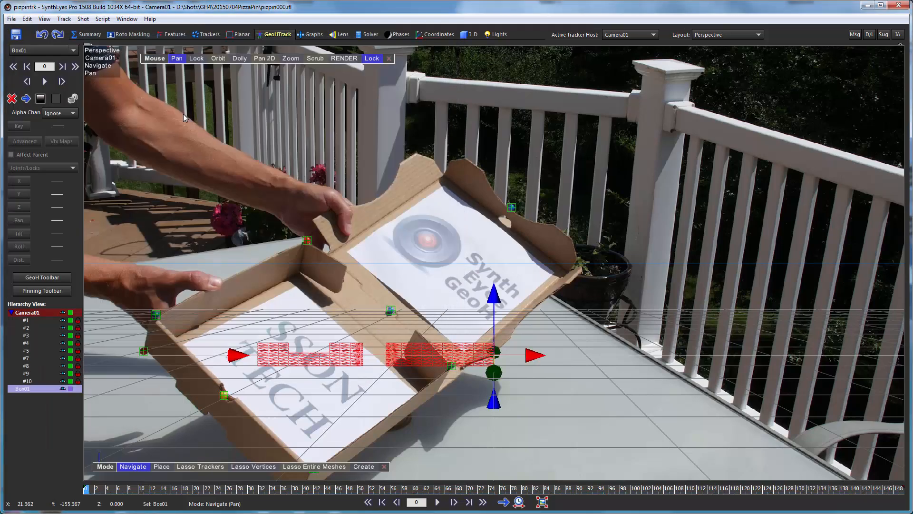
Step: Move the imported box mesh beside the real box over the railing, and rotate it so its open interior faces the camera
left_click_drag(534, 355, 902, 353)
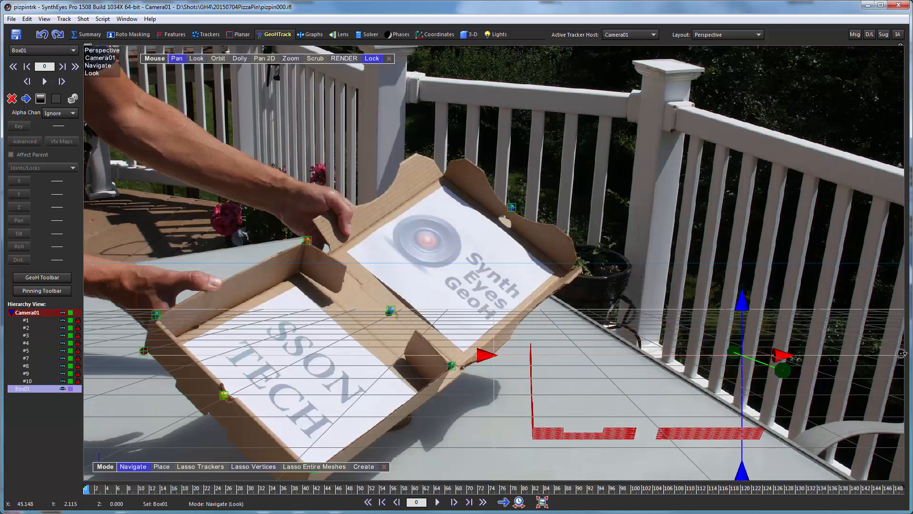
mouse_move(739, 299)
left_mouse_down("ctrl")
mouse_move(682, 209)
mouse_move(738, 309)
left_mouse_up("ctrl")
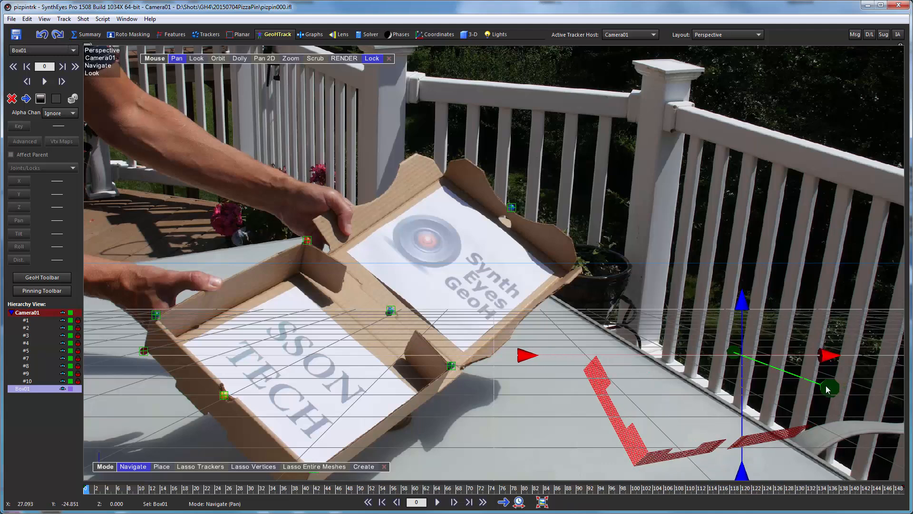
left_click_drag(829, 388, 869, 404, "ctrl")
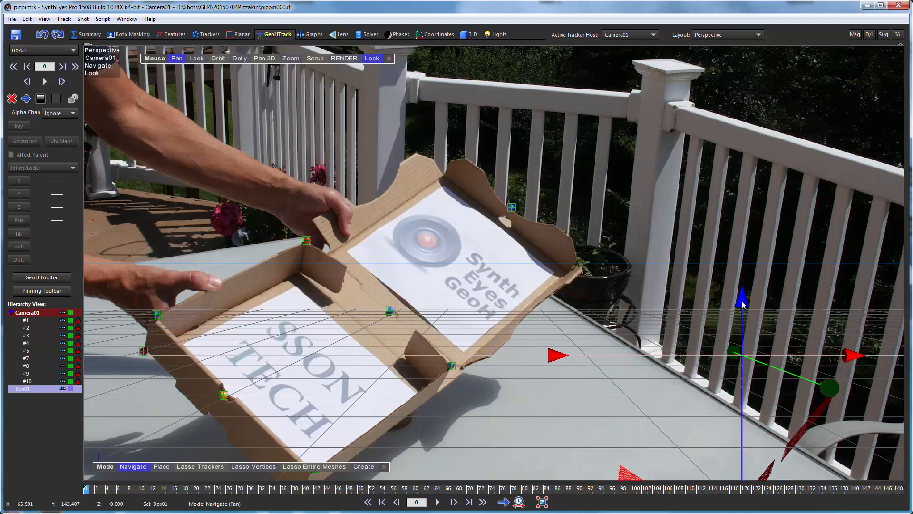
left_click_drag(744, 304, 707, 199)
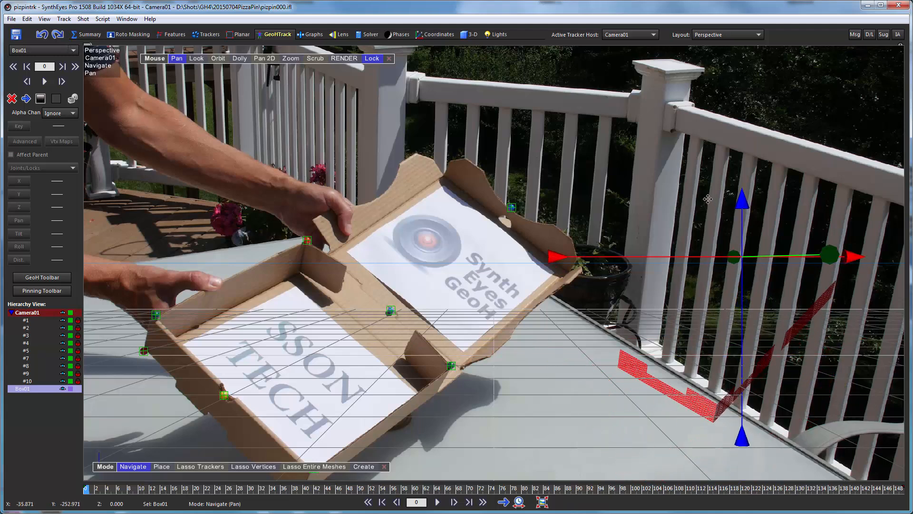
Step: Show the box mesh's back faces, display meshes as solid, and turn off lit wireframes in the perspective view
left_click(466, 37)
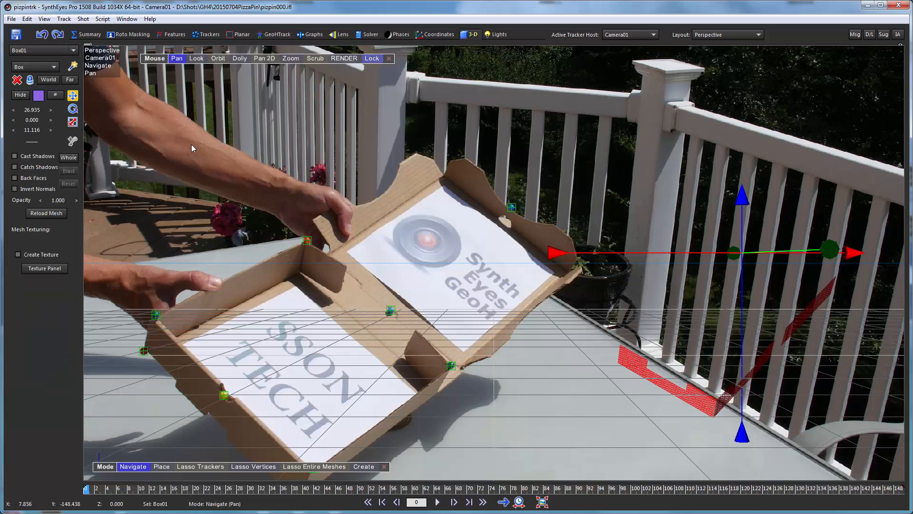
left_click(24, 177)
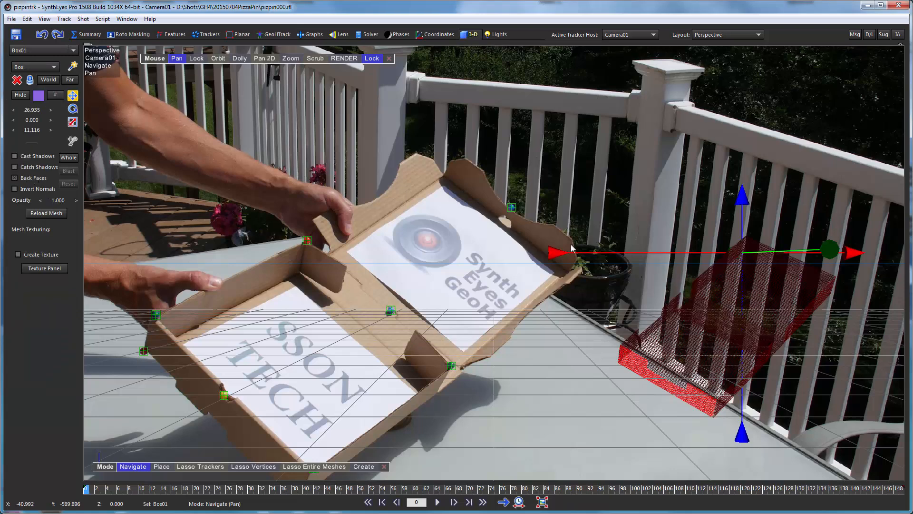
key("w")
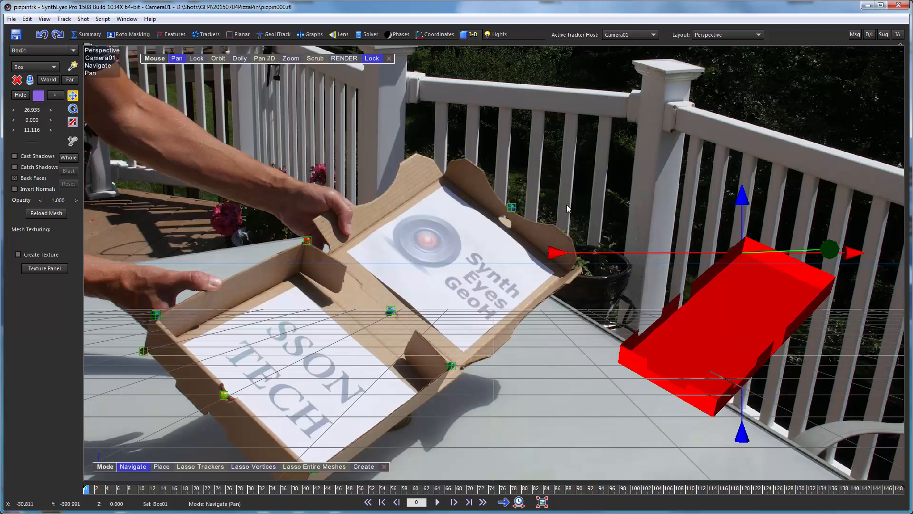
right_click(562, 155)
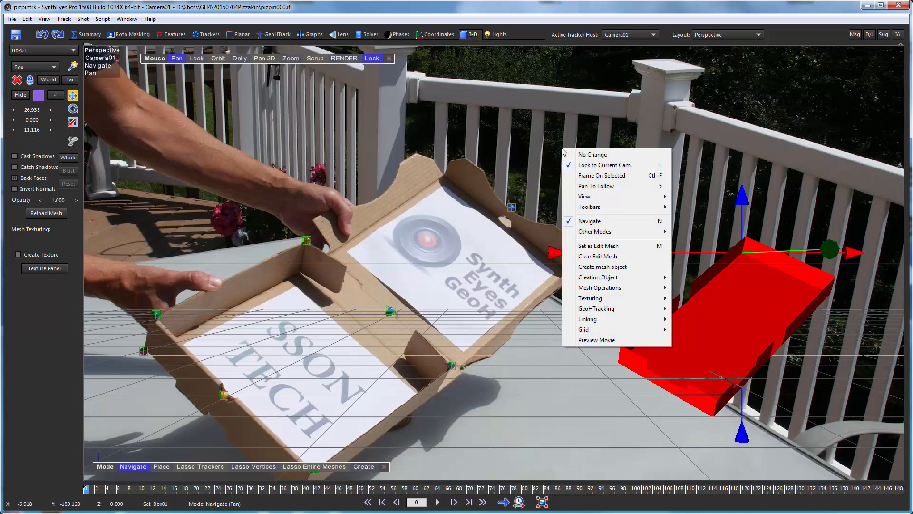
mouse_move(593, 196)
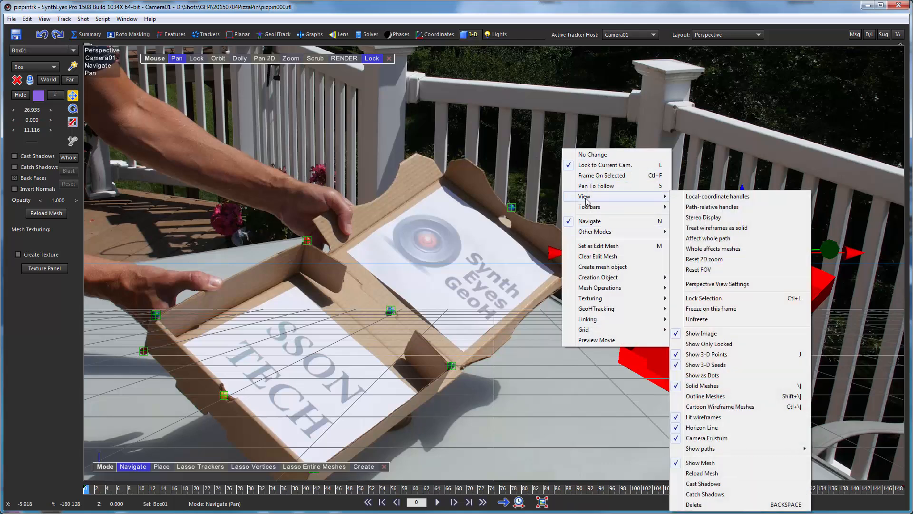
left_click(701, 418)
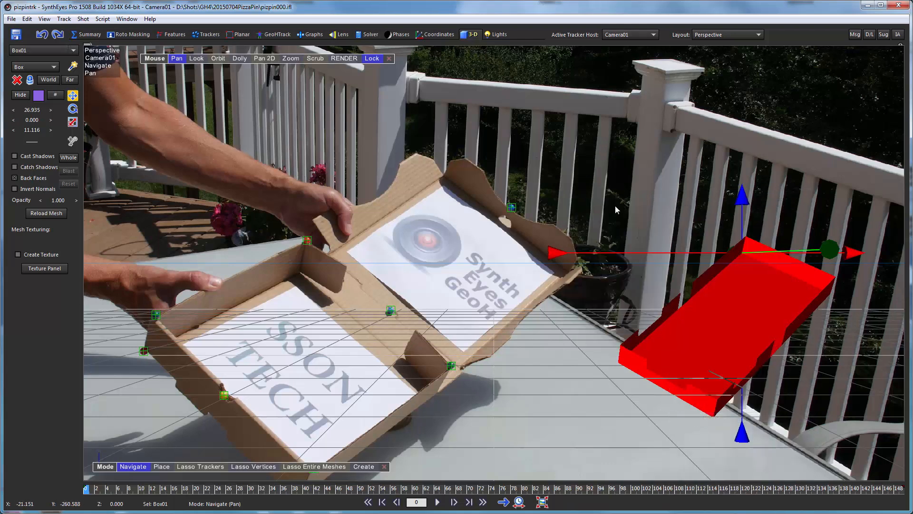
Step: Turn on local-coordinate handles and rotate the box mesh slightly about its own vertical axis
right_click(585, 135)
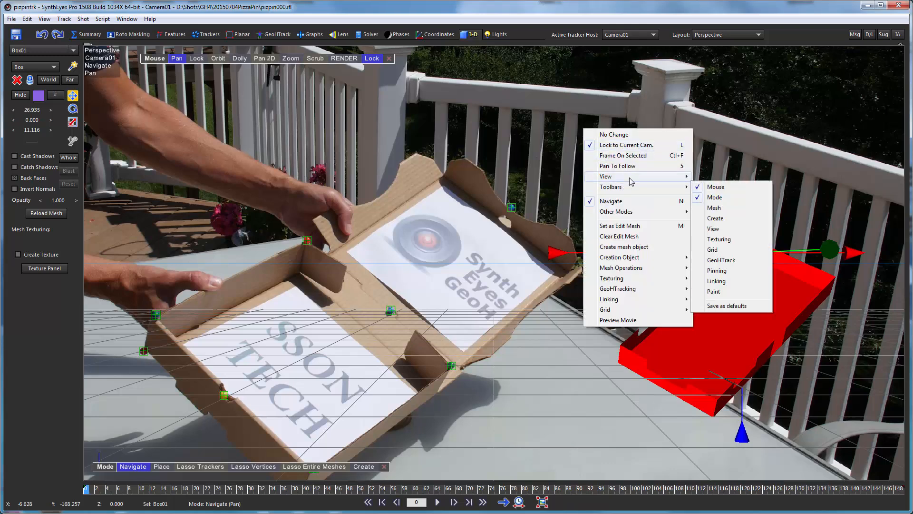
mouse_move(632, 176)
left_click(723, 176)
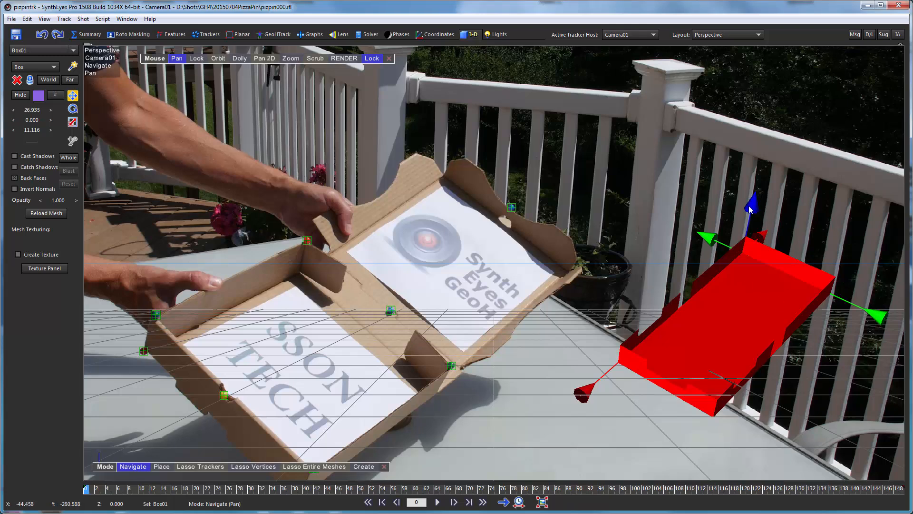
mouse_move(750, 209)
left_mouse_down("ctrl")
mouse_move(752, 230)
mouse_move(742, 216)
mouse_move(743, 223)
left_mouse_up("ctrl")
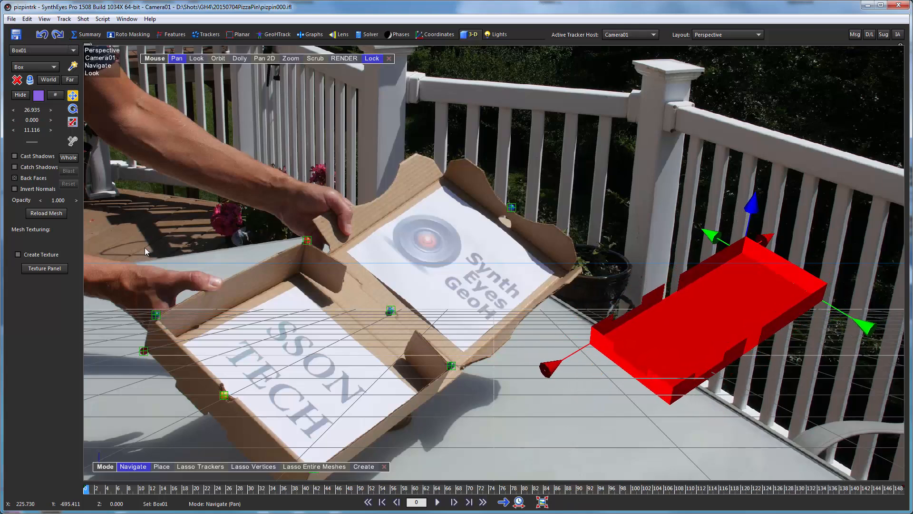
Step: Use Place mode to seed Tracker1 on the box mesh, at the top corner of the far side wall beside the hinge notch
left_click(166, 467)
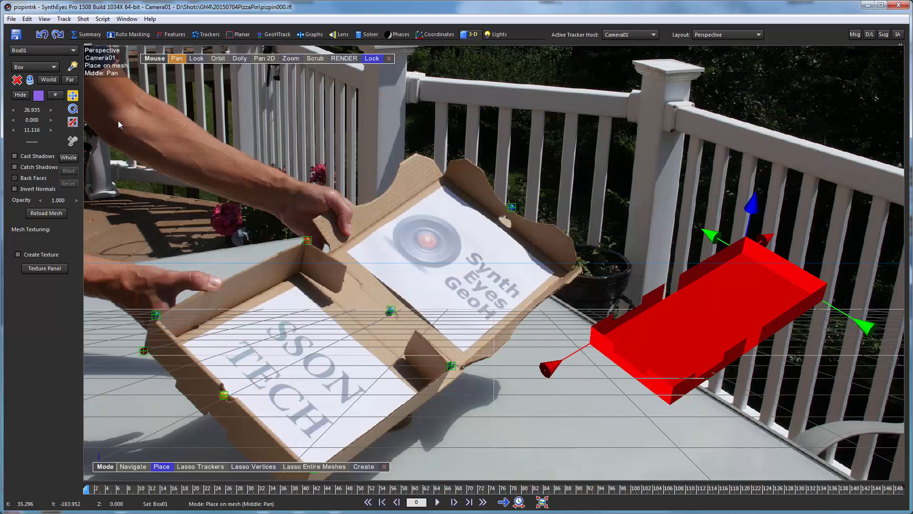
left_click(274, 34)
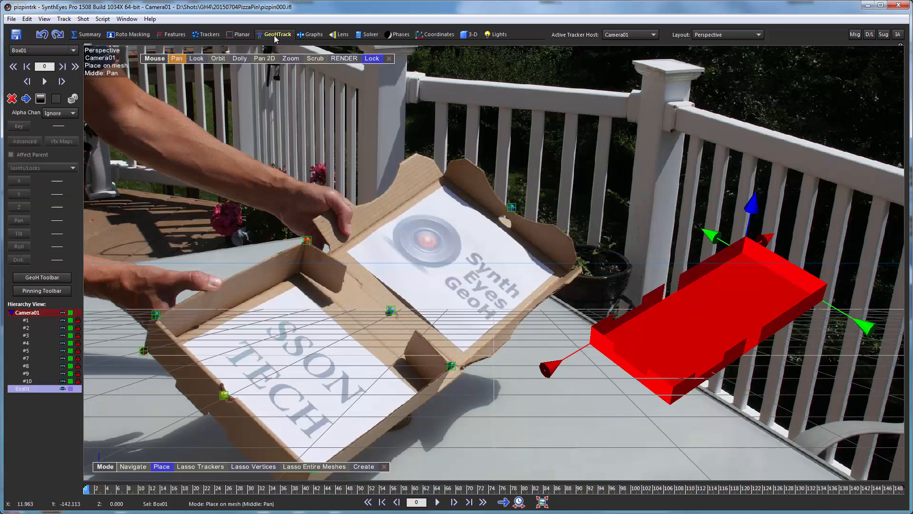
left_click(28, 320)
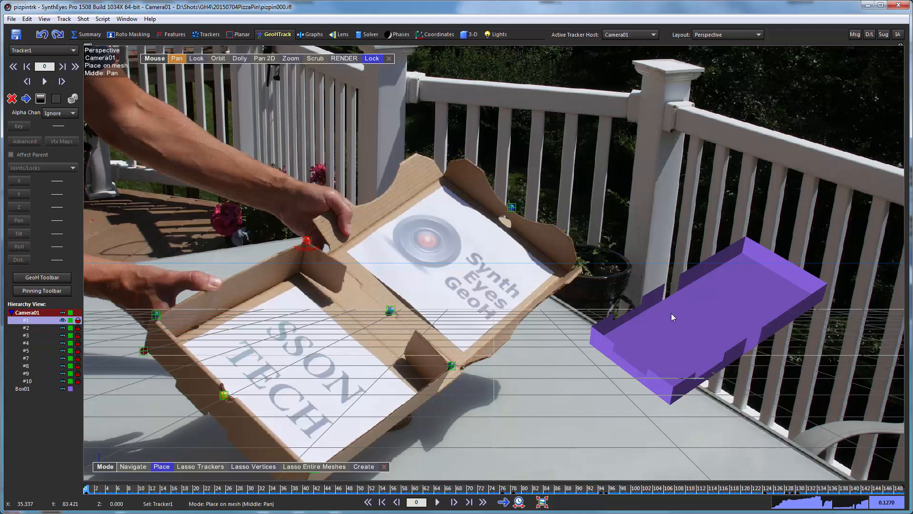
right_click_drag(678, 313, 664, 222)
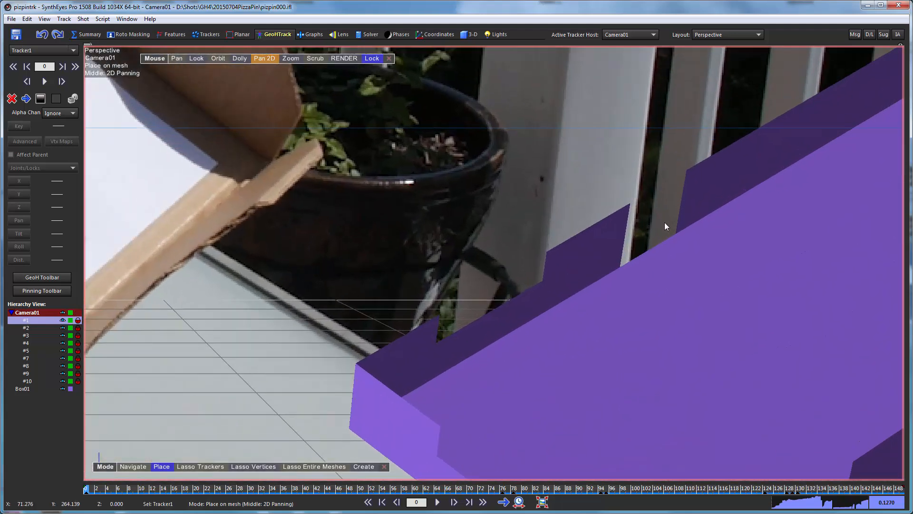
left_click(629, 209)
scroll(635, 251, "down", 10)
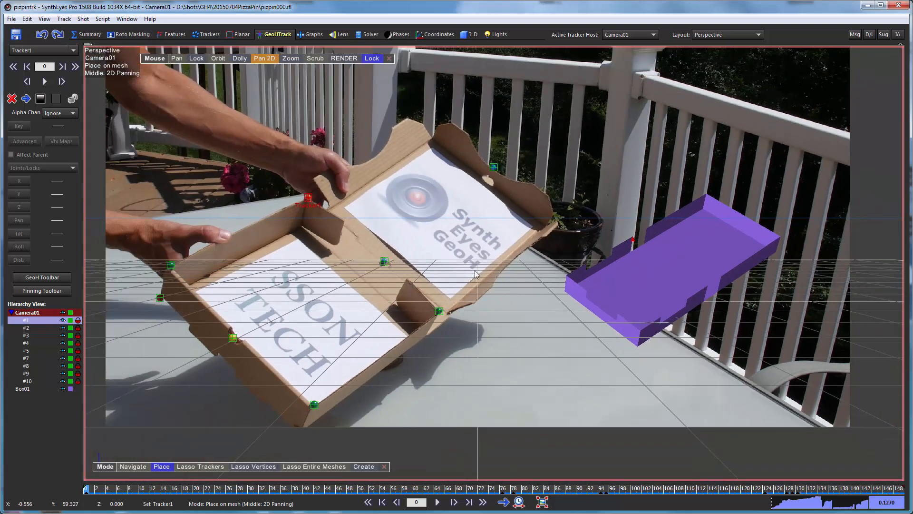
Step: Place Tracker2 on the box mesh, at the top corner of the near side wall beside the hinge notch
left_click(30, 328)
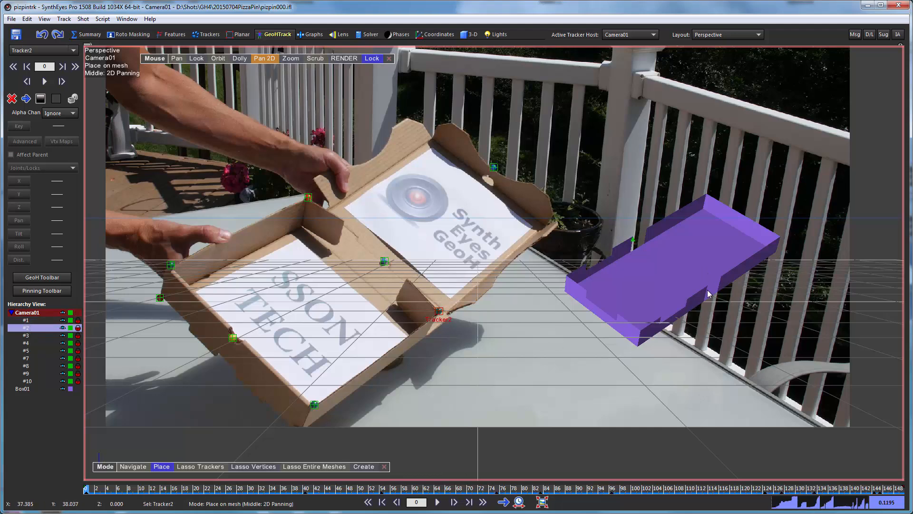
scroll(707, 292, "up", 10)
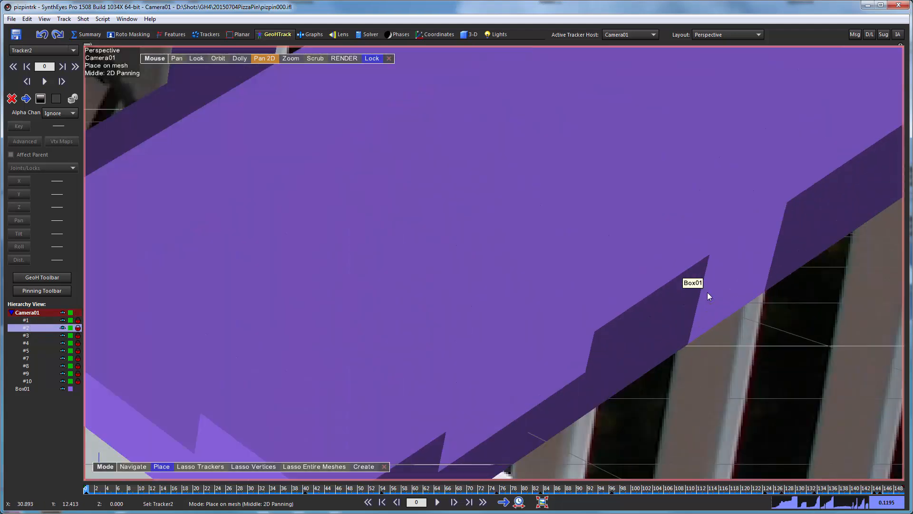
left_click(708, 257)
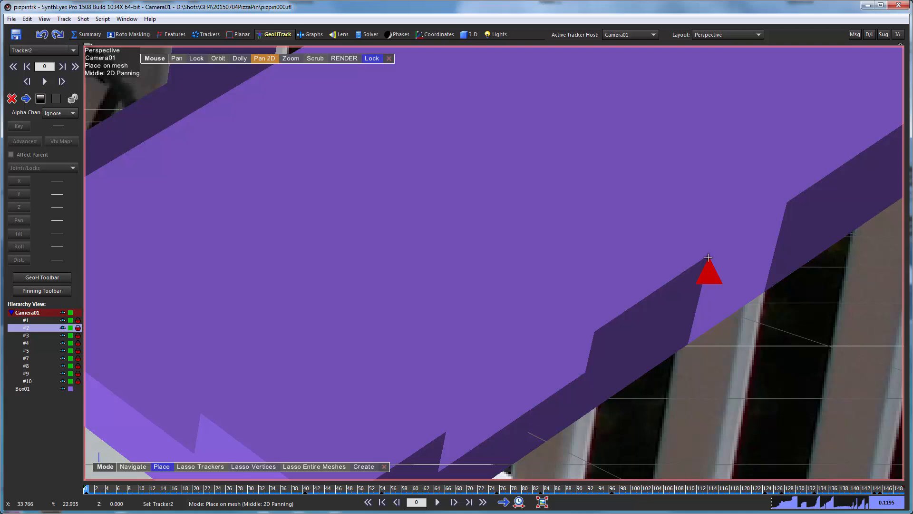
scroll(683, 248, "down", 10)
scroll(667, 244, "down", 5)
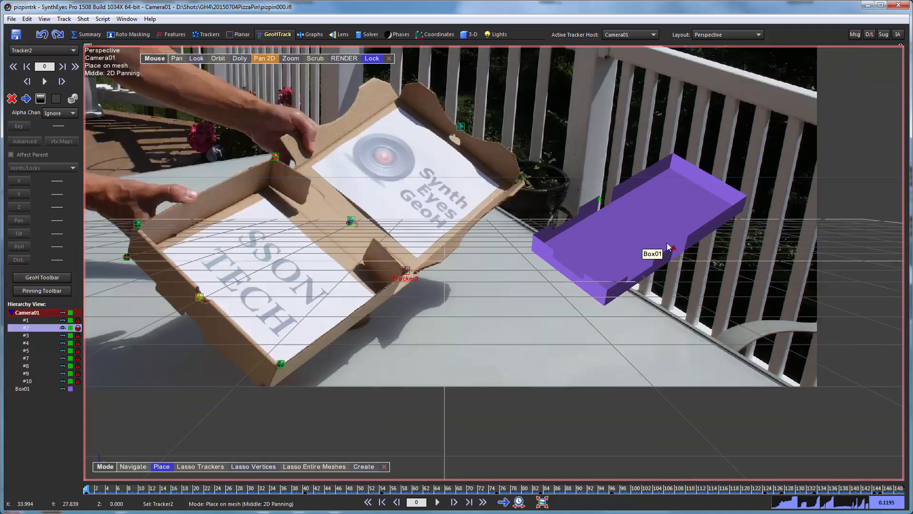
Step: Place Tracker3 on the box mesh's upper front corner, at the end of the far side wall
left_click(20, 336)
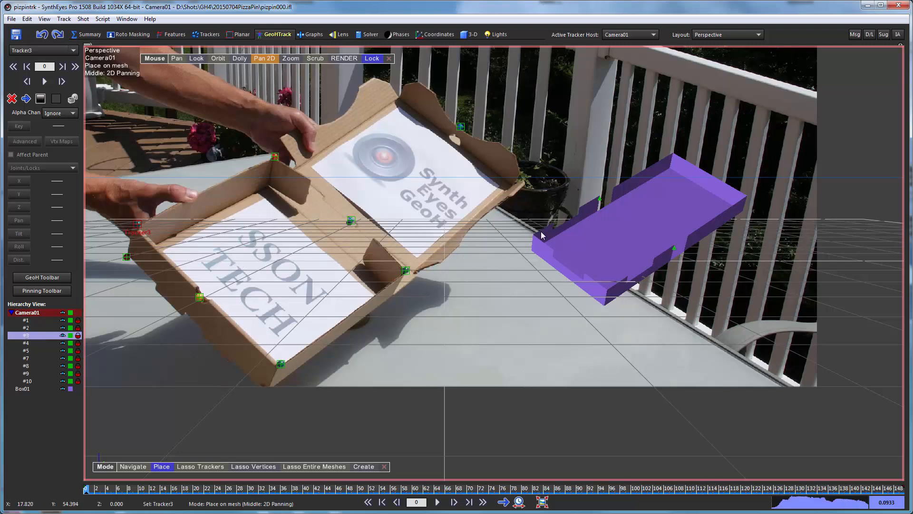
scroll(534, 235, "up", 10)
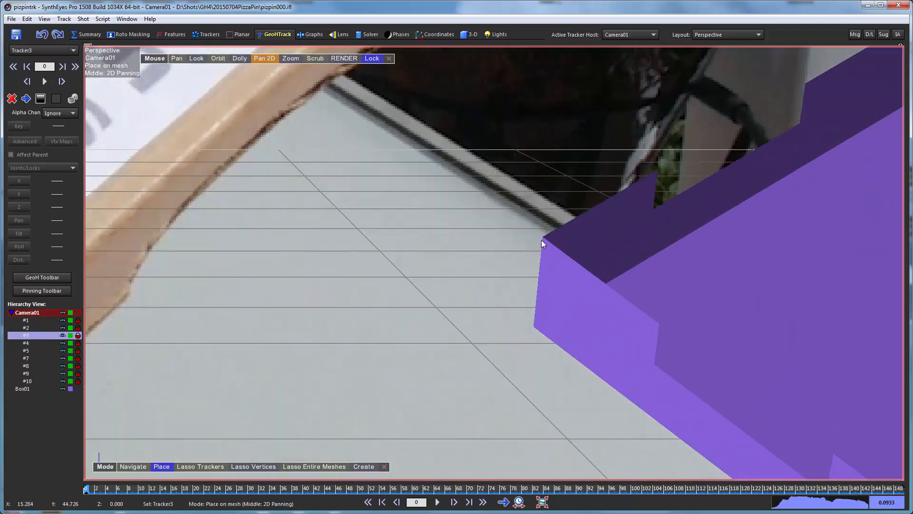
left_click(543, 239)
scroll(455, 241, "down", 10)
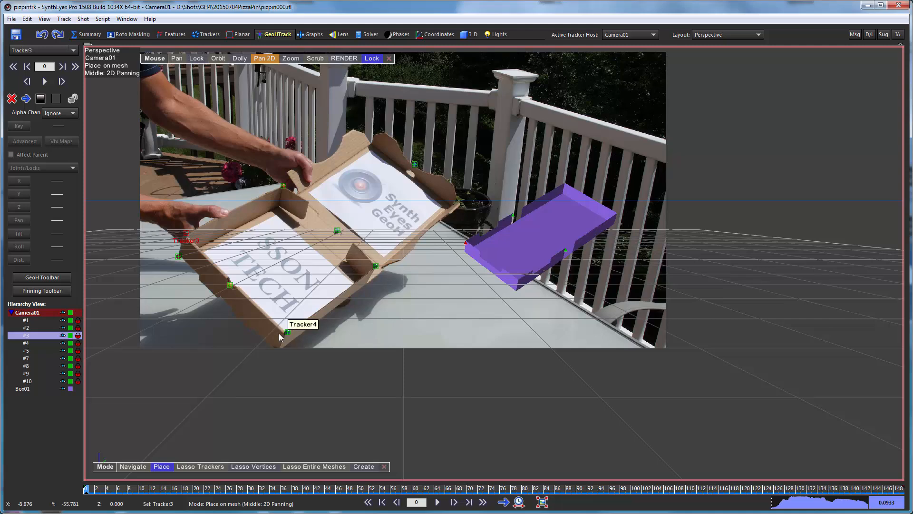
Step: Place Tracker4 on the box mesh's upper front corner, at the end of the near side wall
left_click(38, 342)
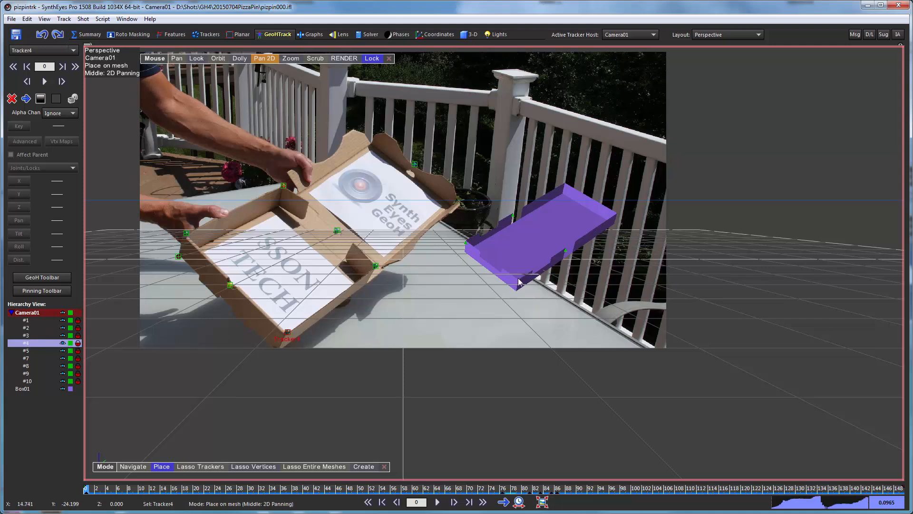
scroll(518, 282, "up", 5)
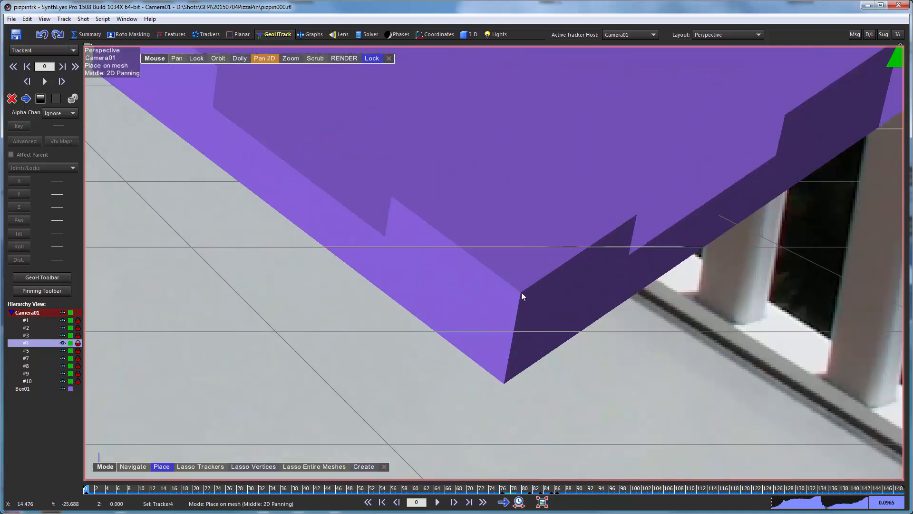
left_click(521, 292)
Step: Place Tracker5 on the box mesh's lower front corner, directly below Tracker3's position at the far side wall
left_click(26, 350)
scroll(252, 275, "down", 10)
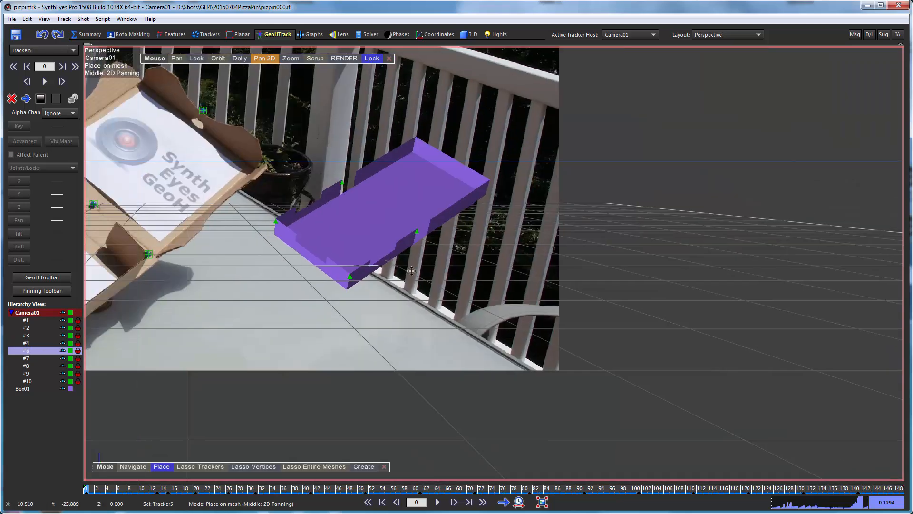
scroll(580, 267, "down", 2)
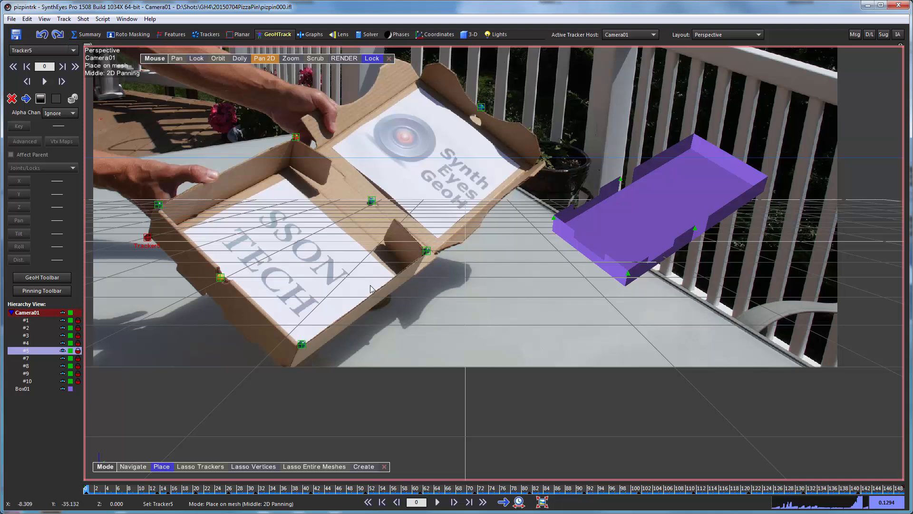
scroll(578, 178, "up", 10)
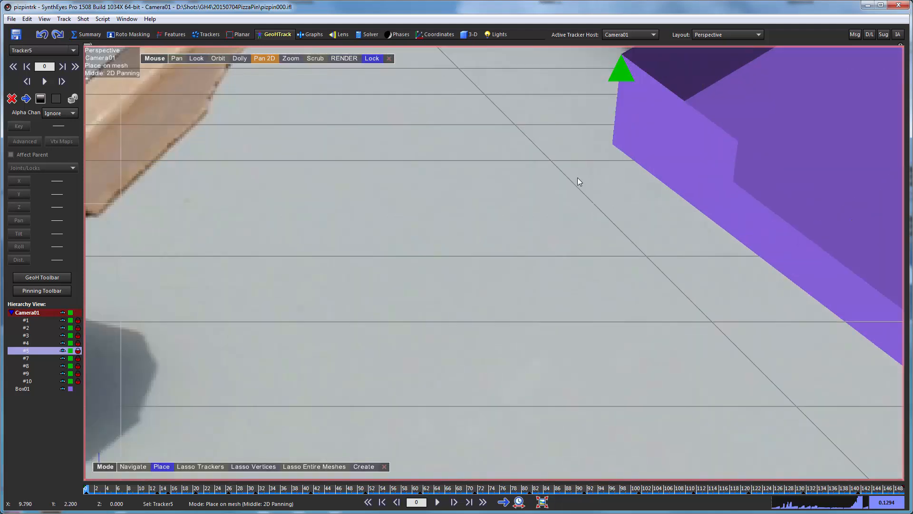
left_click(612, 144)
scroll(428, 210, "down", 8)
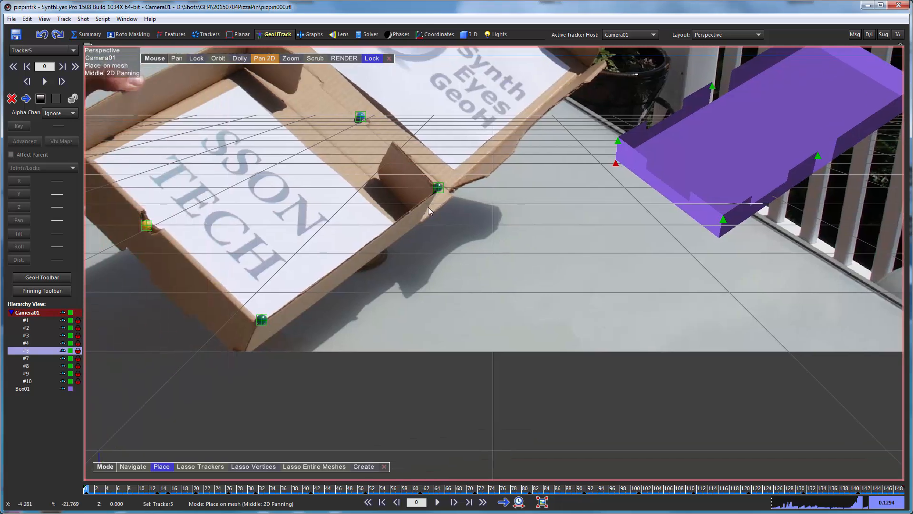
Step: Check Tracker7 in the footage at frame 13, place it on the mesh's lower front corner below Tracker4, and return to frame 0
left_click(32, 359)
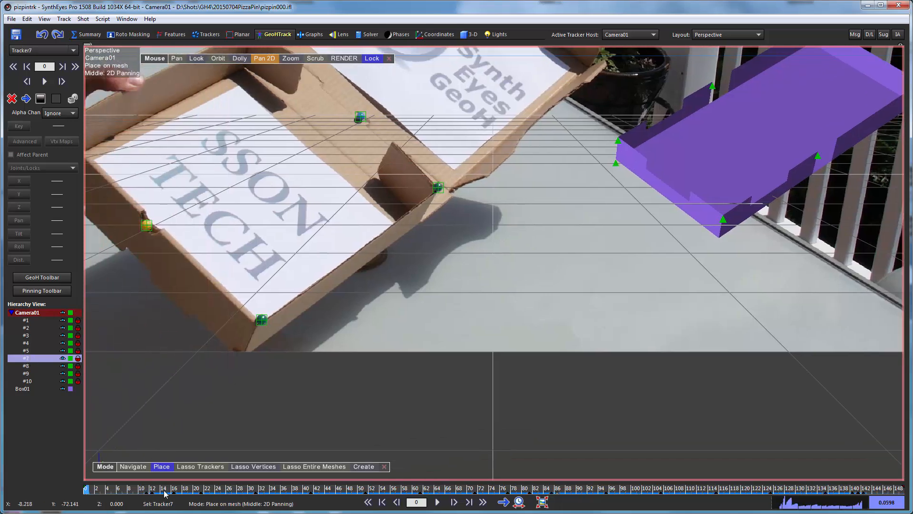
mouse_move(165, 490)
left_mouse_down()
mouse_move(206, 489)
mouse_move(157, 489)
left_mouse_up()
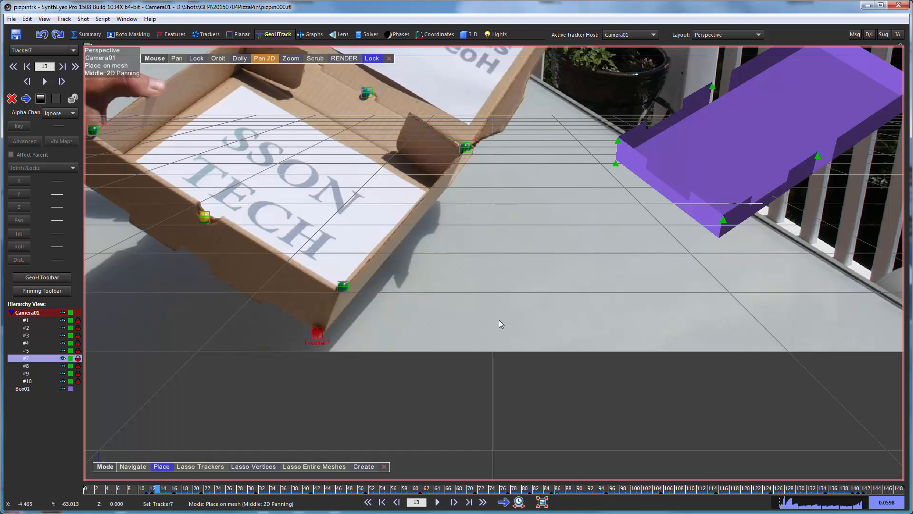
left_click(719, 241)
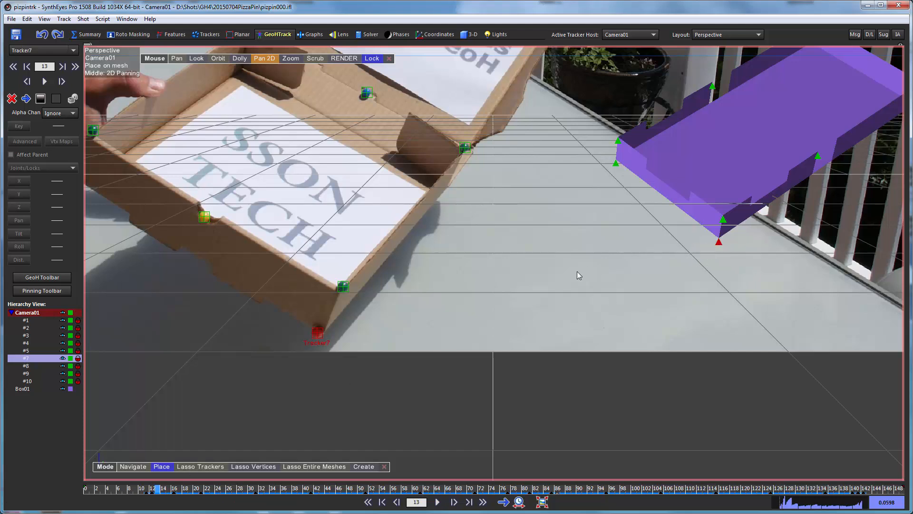
left_click_drag(151, 488, 42, 473)
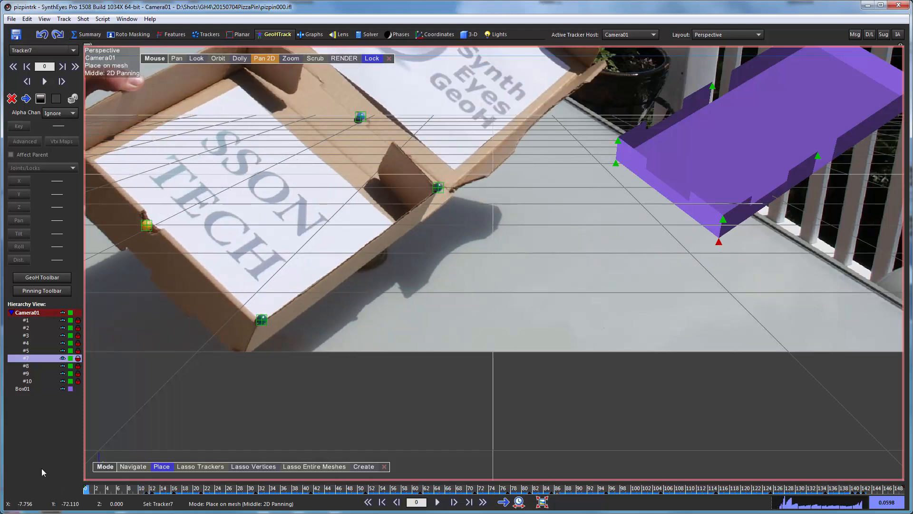
Step: Place Tracker8 at the middle of the front wall's top edge on the box mesh
left_click(28, 366)
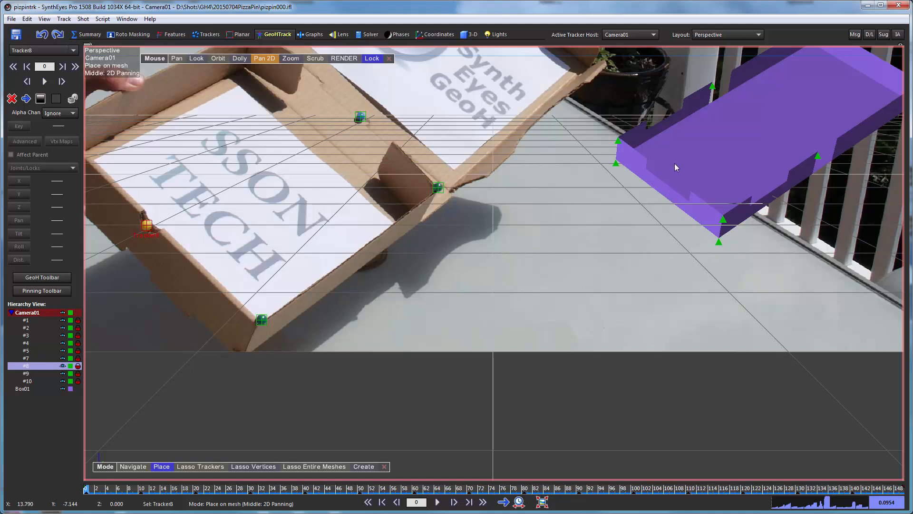
scroll(675, 164, "up", 5)
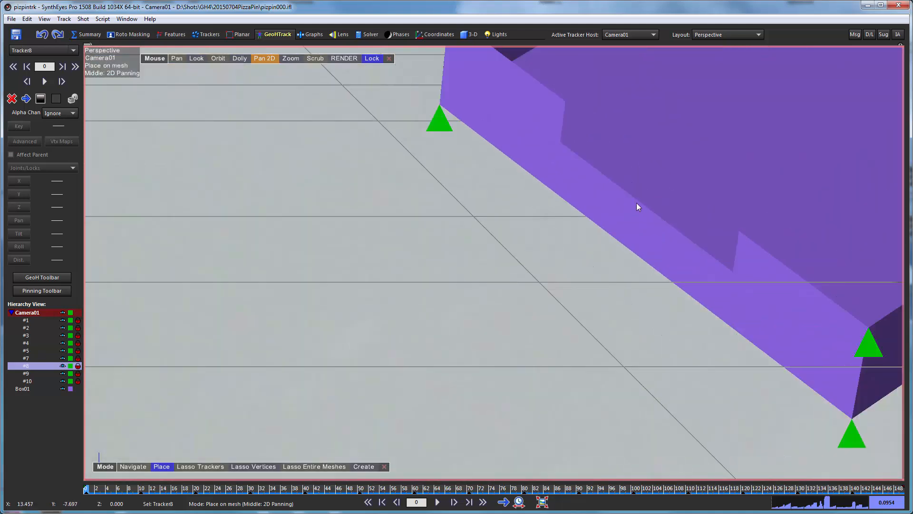
left_click(638, 202)
scroll(524, 253, "down", 5)
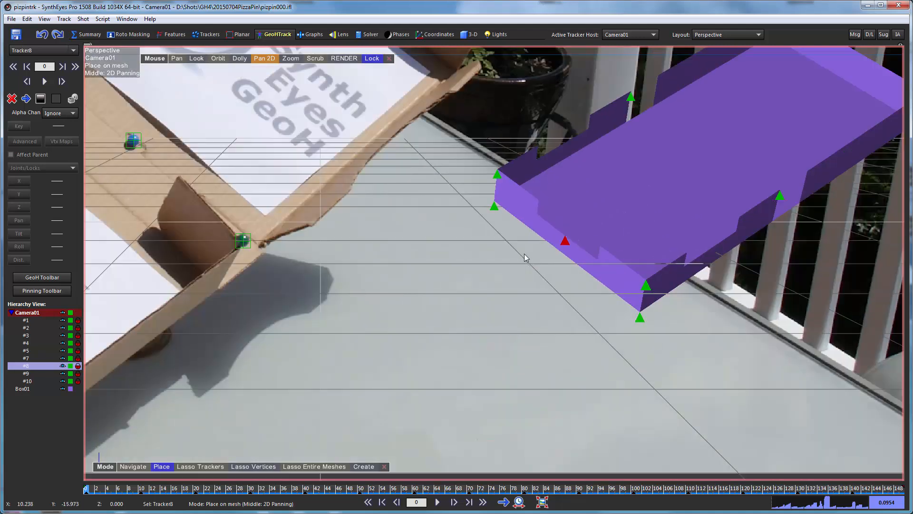
Step: Display the box mesh as wireframe and place Tracker9 at the centre of the hinge area between base and lid
left_click(37, 374)
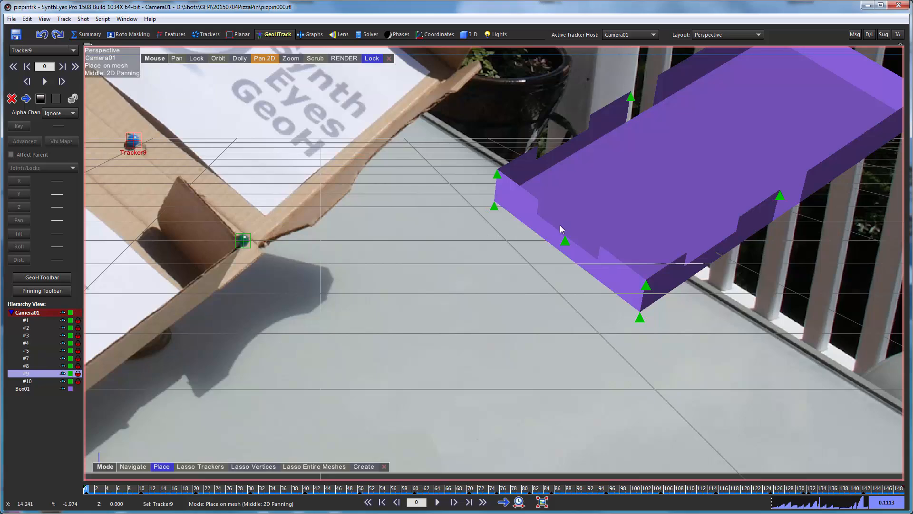
key("o")
scroll(742, 140, "up", 6)
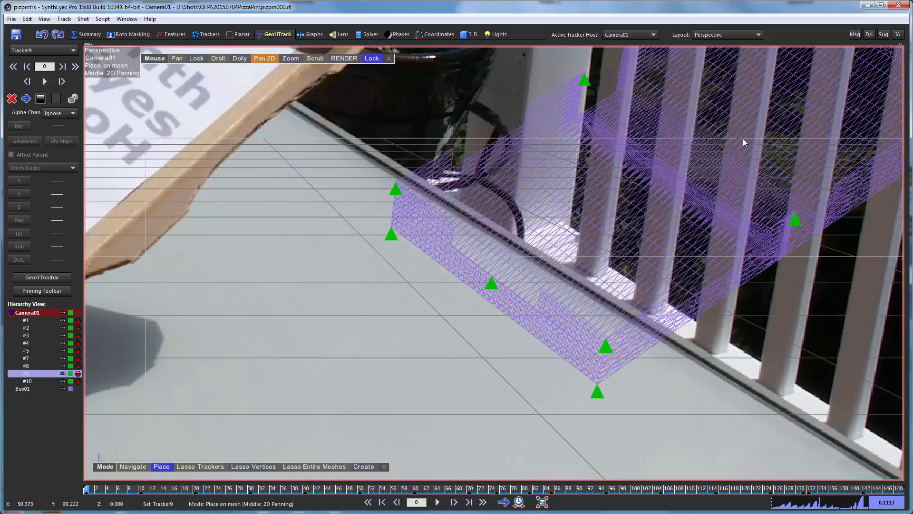
middle_click_drag(681, 176, 644, 274)
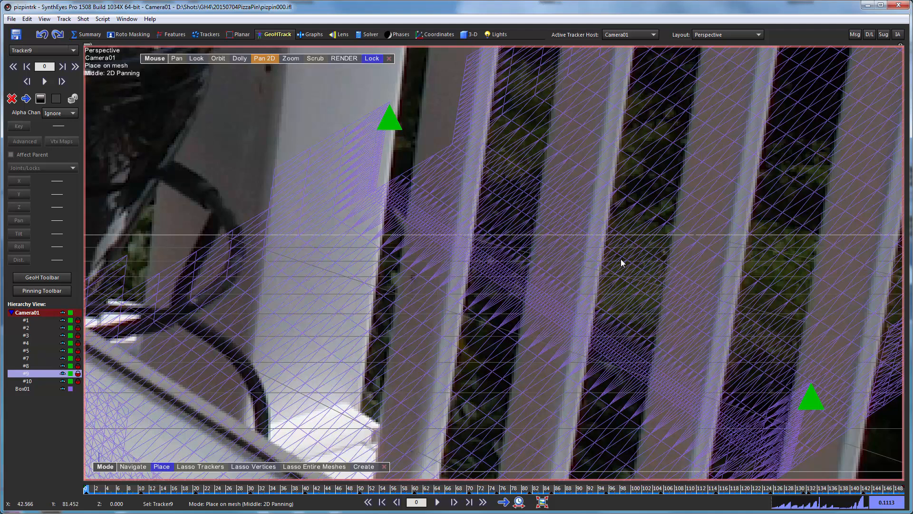
scroll(548, 236, "down", 8)
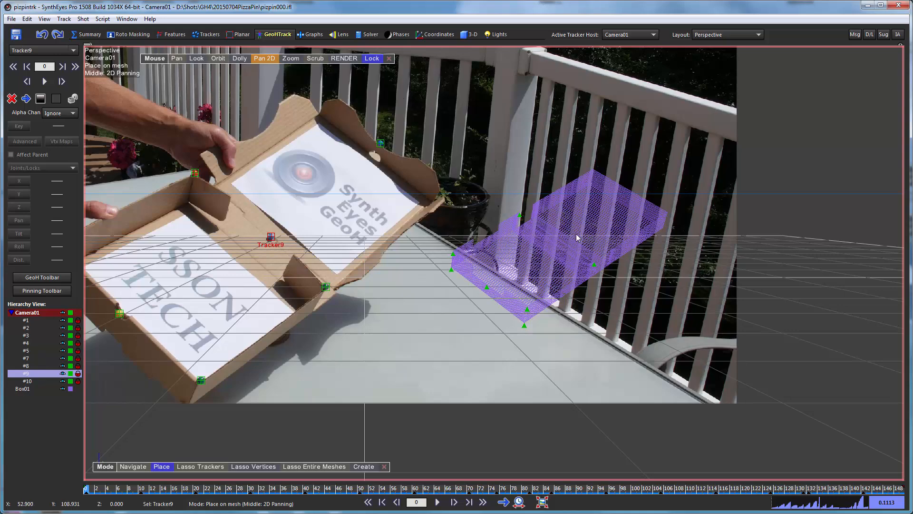
scroll(577, 237, "up", 8)
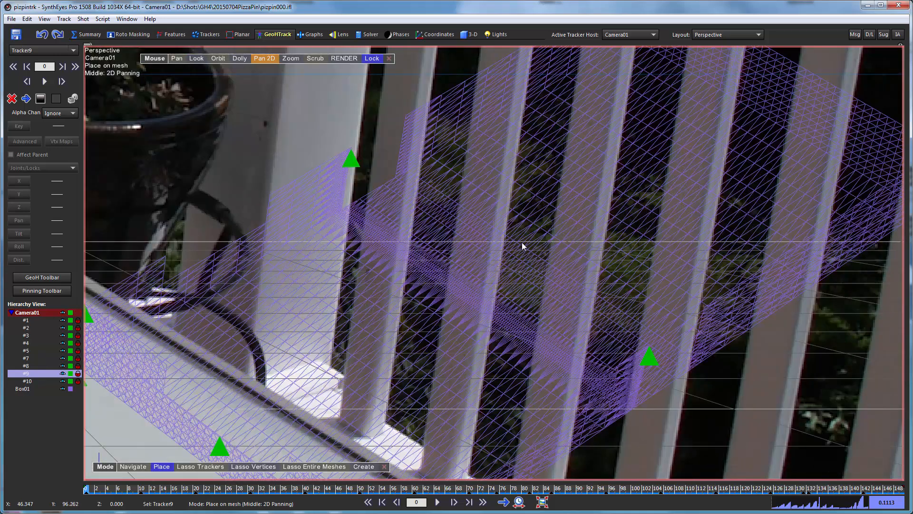
scroll(527, 244, "up", 3)
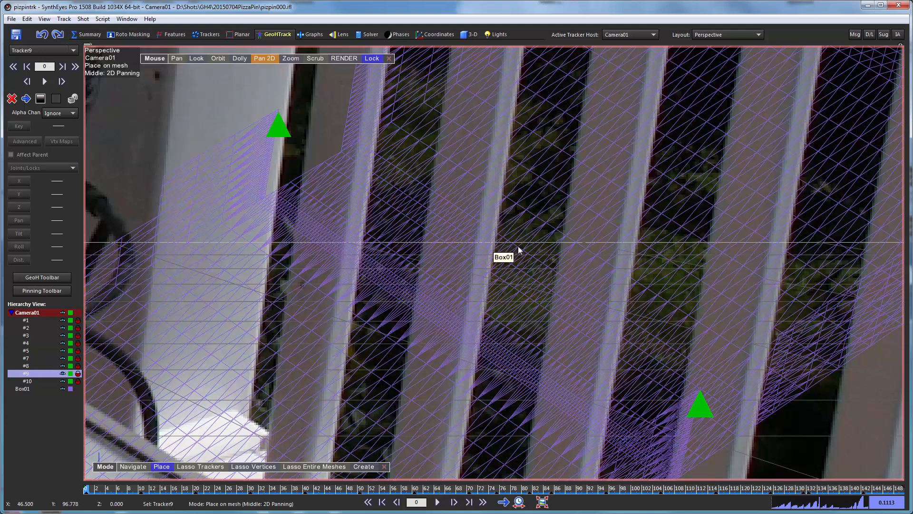
left_click(519, 246)
scroll(542, 163, "down", 3)
scroll(542, 163, "down", 3)
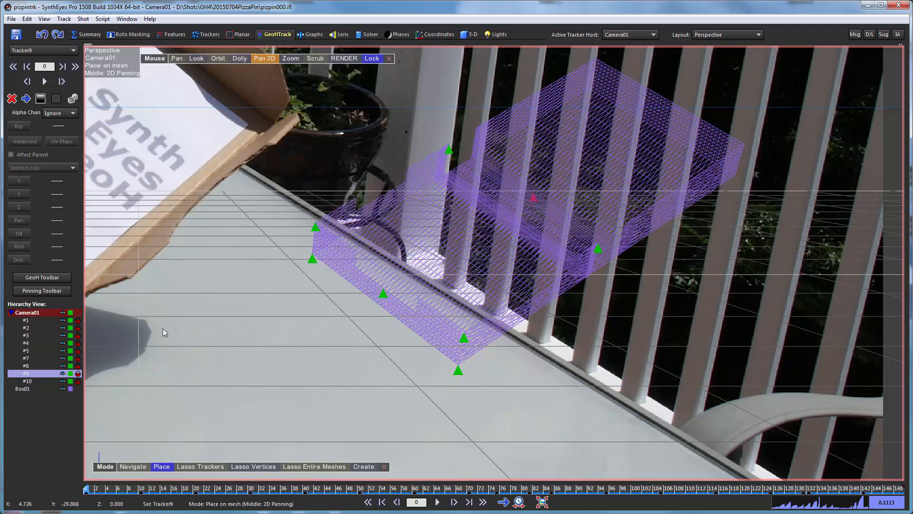
Step: Place Tracker10 at the middle of the top edge of the lid's end wall on the box mesh
left_click(33, 381)
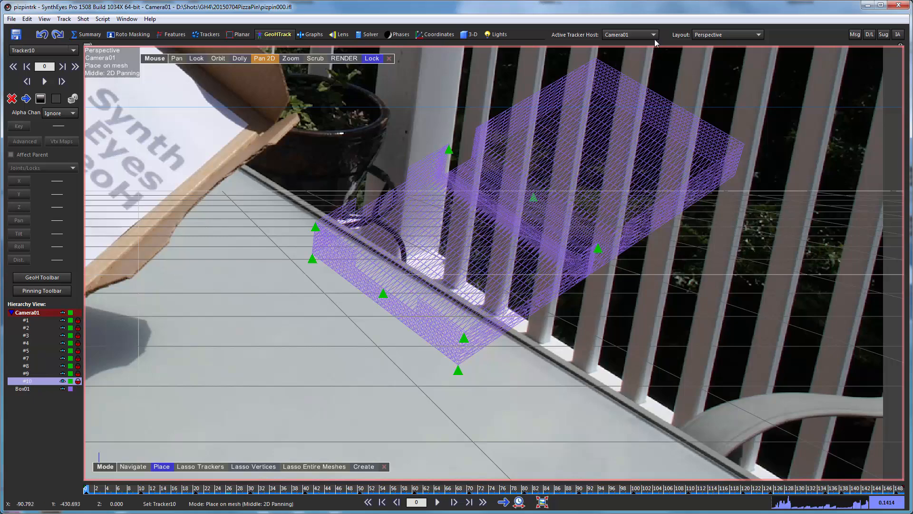
scroll(672, 94, "up", 6)
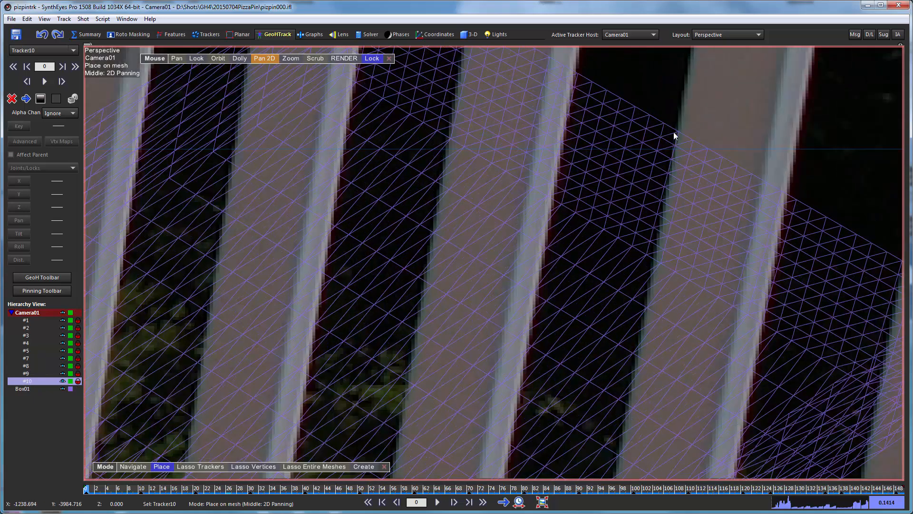
scroll(673, 132, "down", 5)
scroll(673, 132, "up", 3)
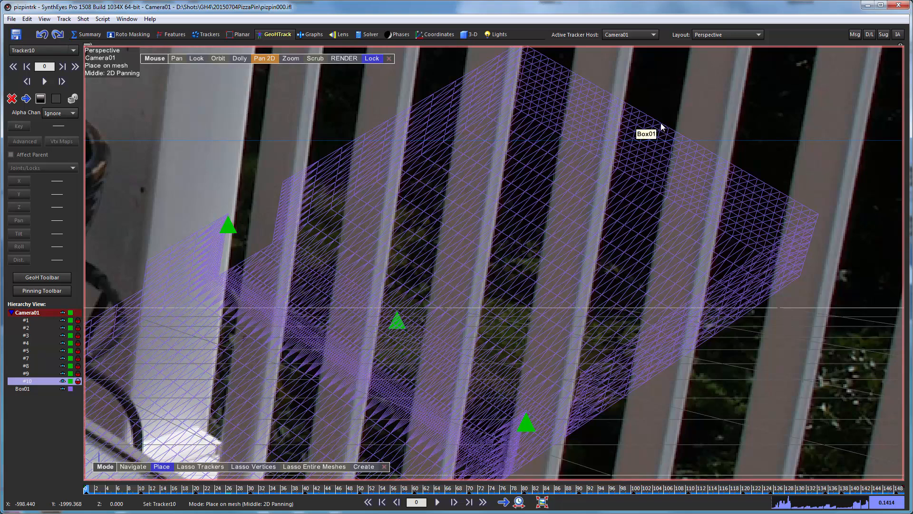
scroll(661, 126, "down", 3)
left_click(661, 128)
scroll(640, 128, "down", 4)
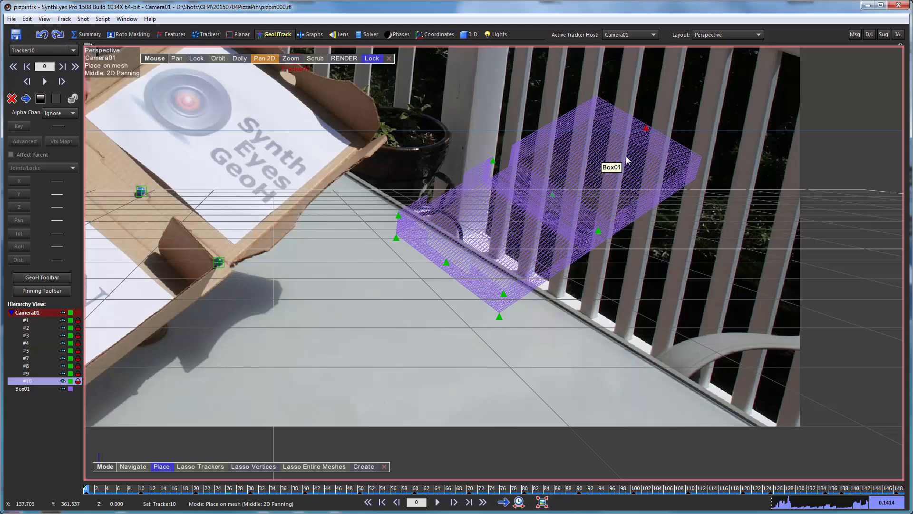
Step: Return the mesh to solid display and use GeoH Create to add a parent moving object for Box01 in the middle of the base's floor
left_click(264, 58)
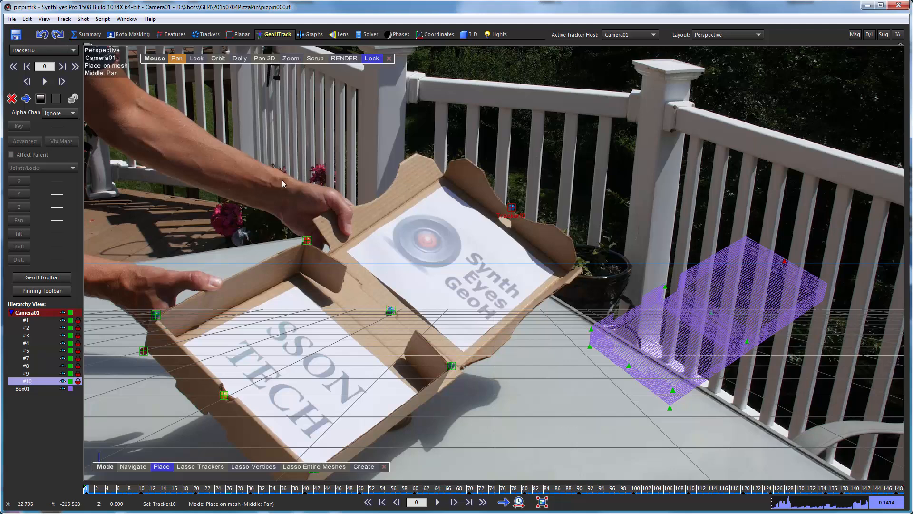
left_click(43, 278)
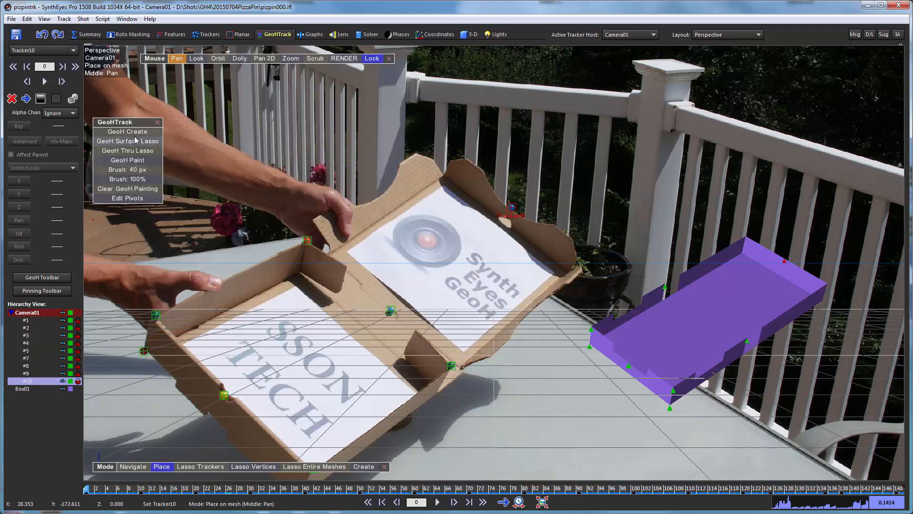
left_click(120, 132)
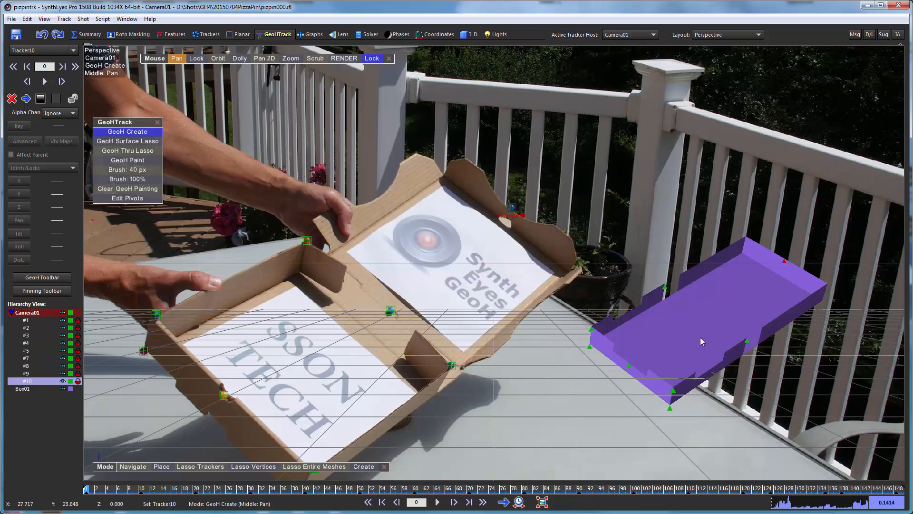
key("ctrl")
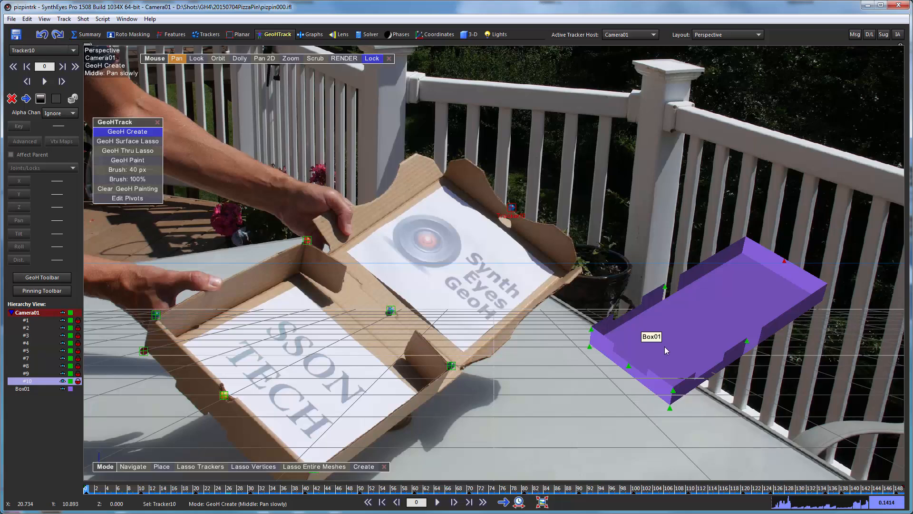
left_click(664, 346)
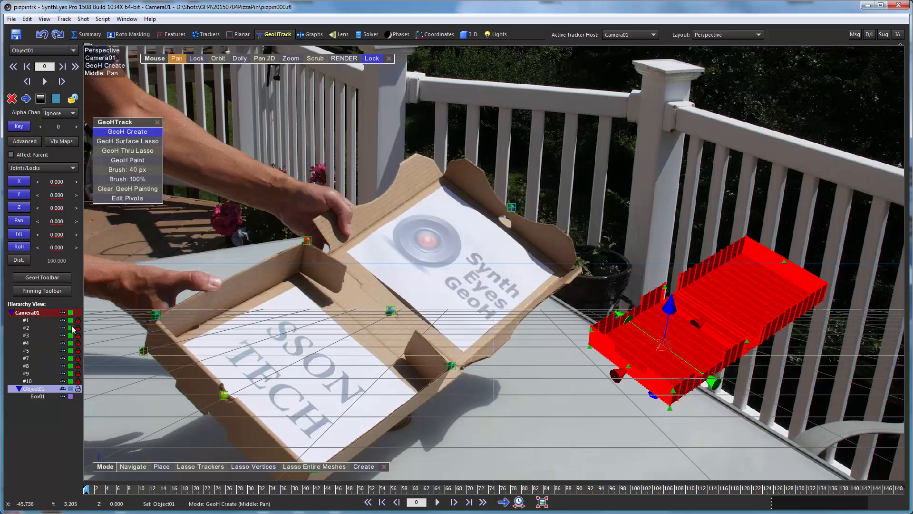
Step: Move the seven trackers #1 to #8 from Camera01 onto Object01 in the hierarchy
left_click(26, 320)
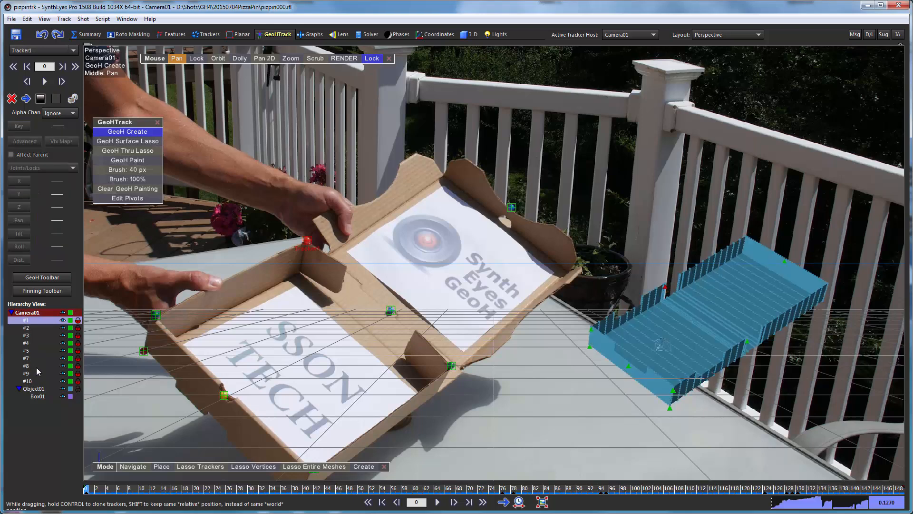
left_click(36, 366, "shift")
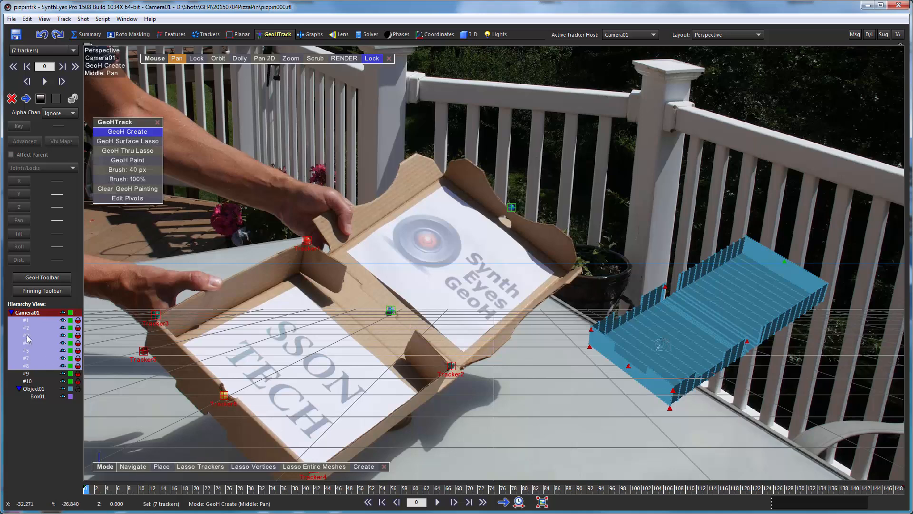
left_click_drag(34, 347, 43, 390)
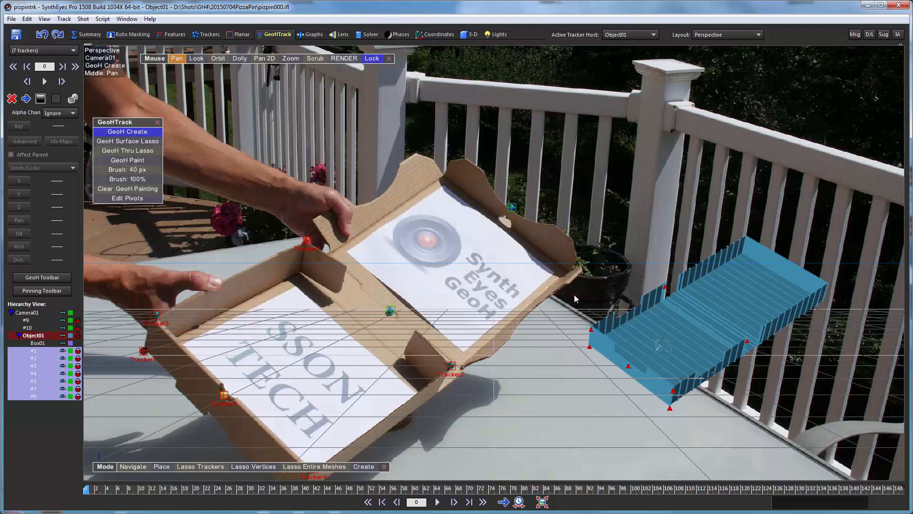
Step: Make Object01 the active host and create a child moving object from the mesh's hinge strip and lid with GeoH Surface Lasso
left_click(217, 59)
left_click_drag(212, 117, 210, 102)
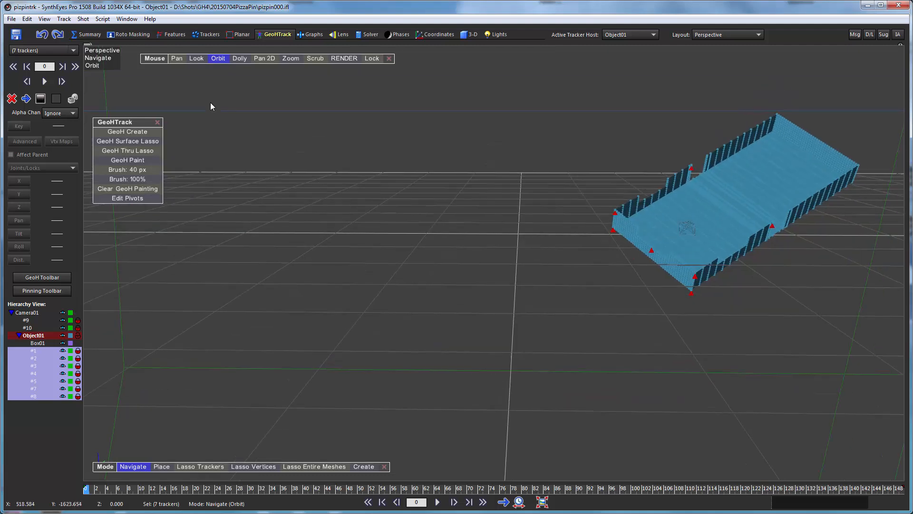
left_click(127, 131)
middle_click_drag(458, 201, 594, 192)
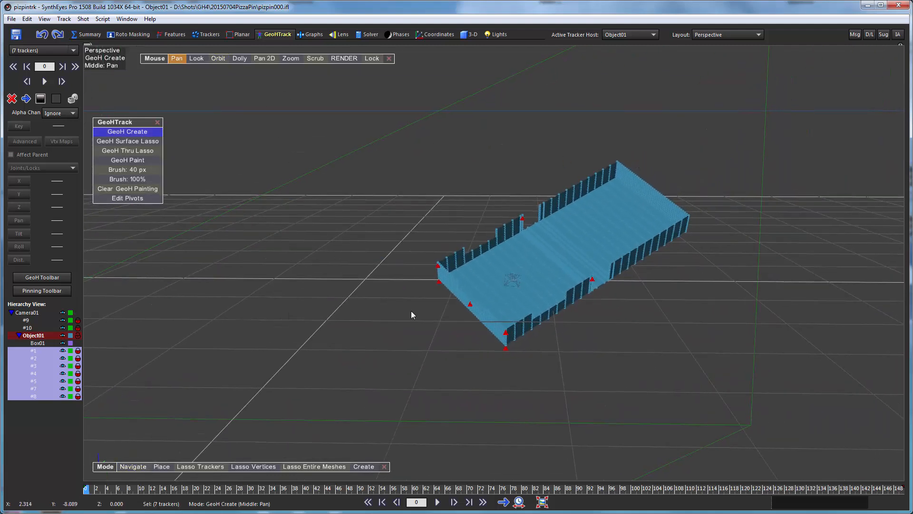
left_click(37, 343)
left_click(217, 58)
left_click_drag(204, 124, 136, 147)
left_click(127, 131)
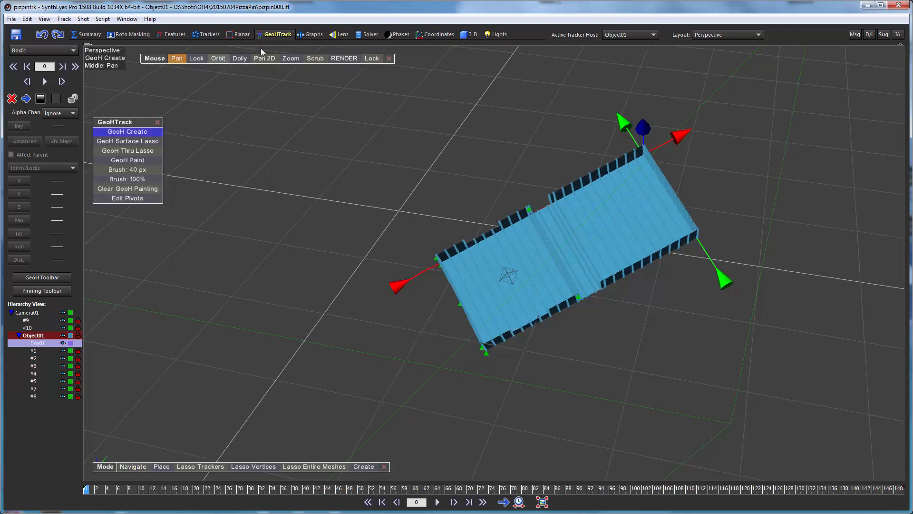
left_click(240, 58)
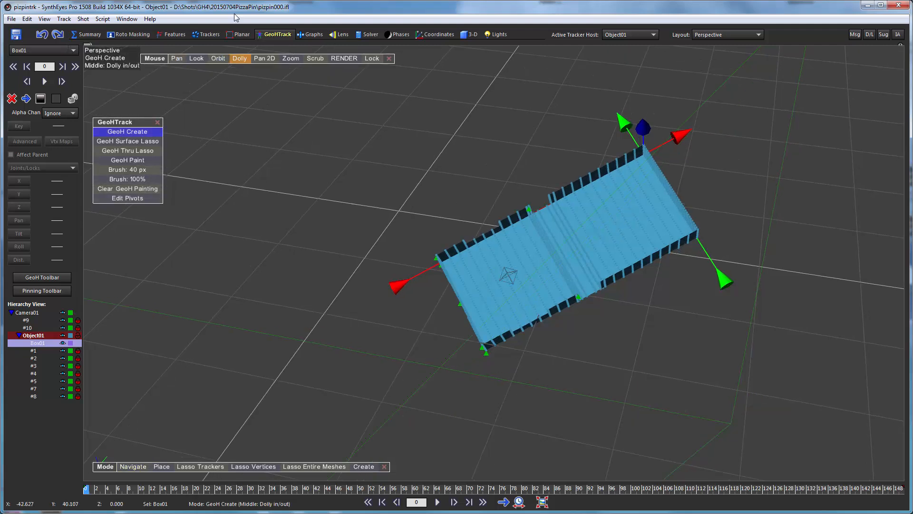
left_click(238, 59)
left_click_drag(204, 110, 164, 317)
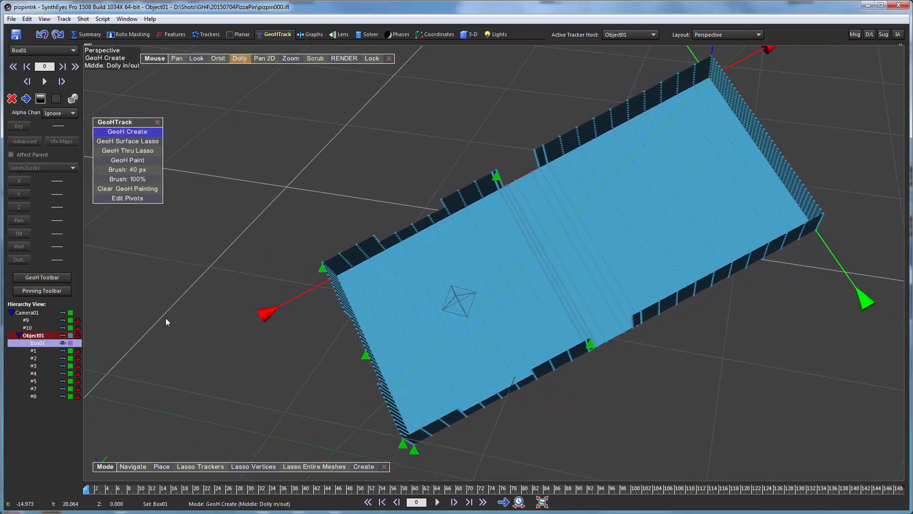
middle_click_drag(354, 196, 343, 198)
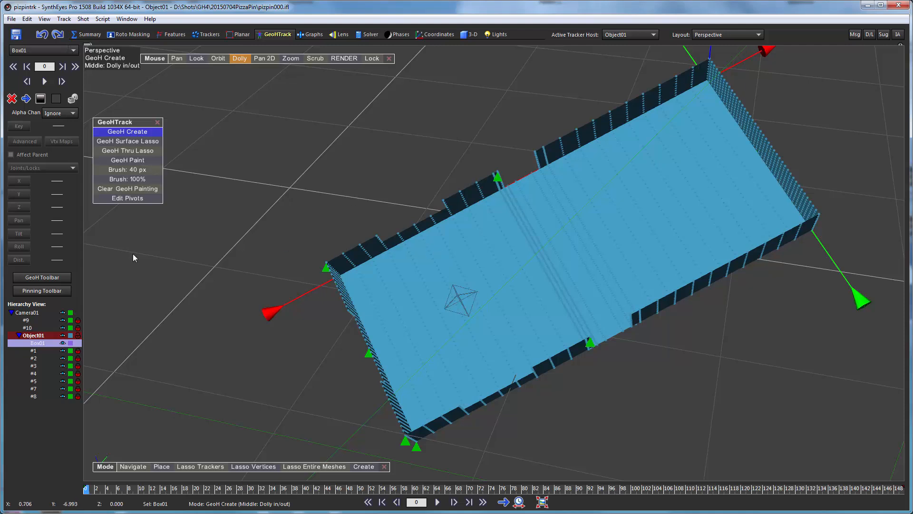
left_click(127, 141)
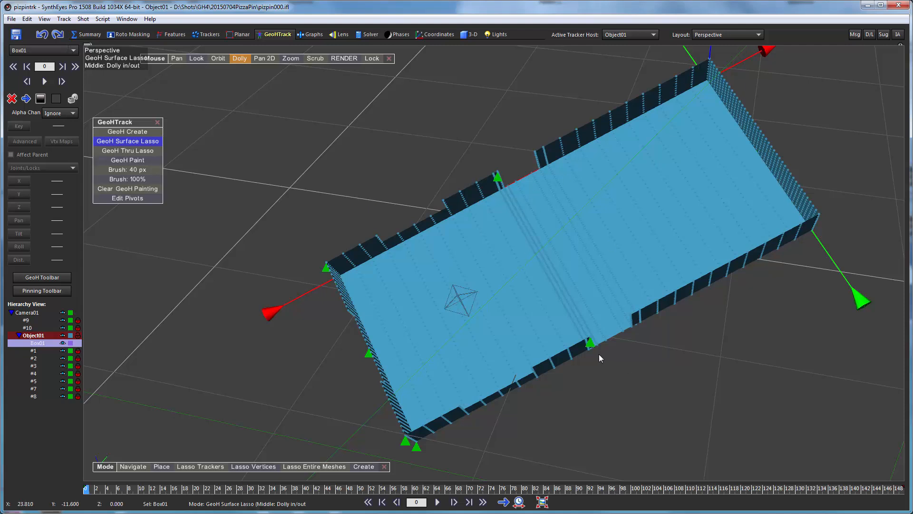
key("shift")
left_click(32, 336)
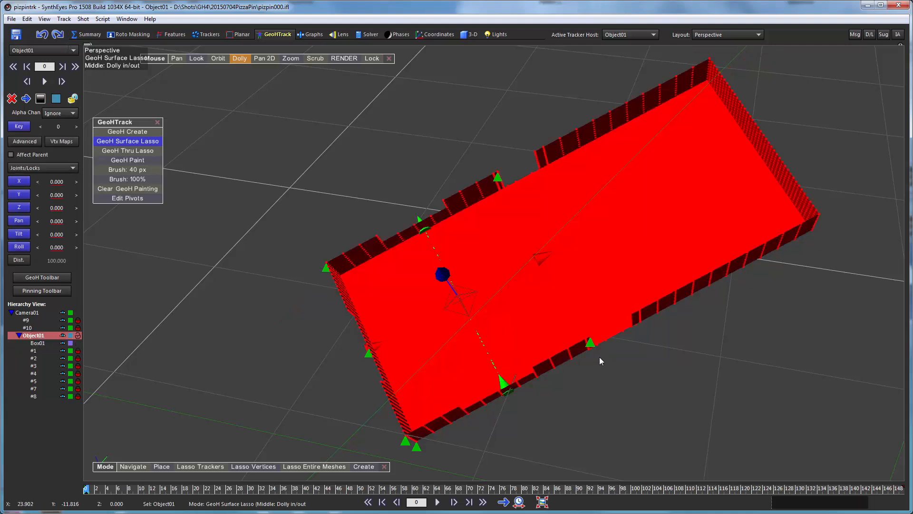
mouse_move(596, 360)
left_mouse_down()
mouse_move(637, 360)
mouse_move(835, 275)
mouse_move(817, 118)
mouse_move(761, 67)
mouse_move(661, 48)
mouse_move(543, 69)
mouse_move(466, 109)
left_mouse_up()
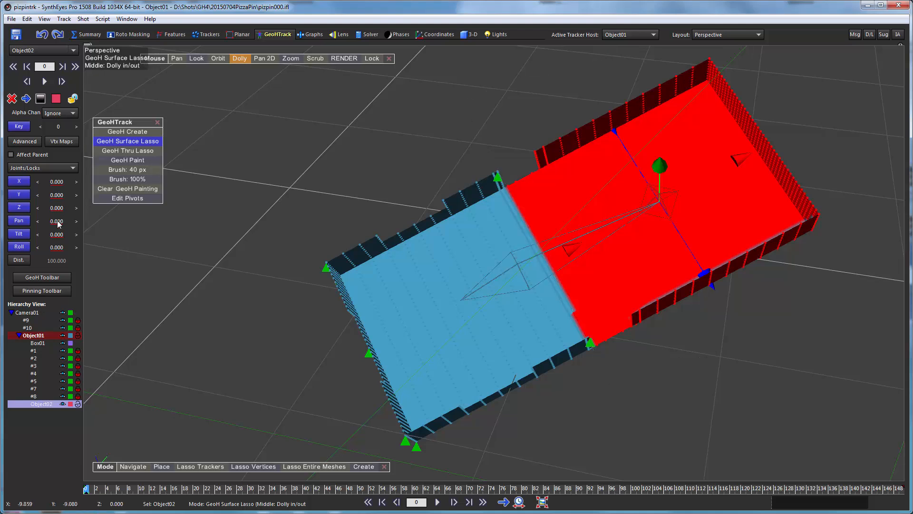
Step: Test Object02's pan rotation and use Edit Pivots to move its pivot onto the crease between the base and the hinge strip
mouse_move(59, 221)
left_mouse_down()
mouse_move(130, 212)
mouse_move(372, 221)
mouse_move(57, 223)
left_mouse_up()
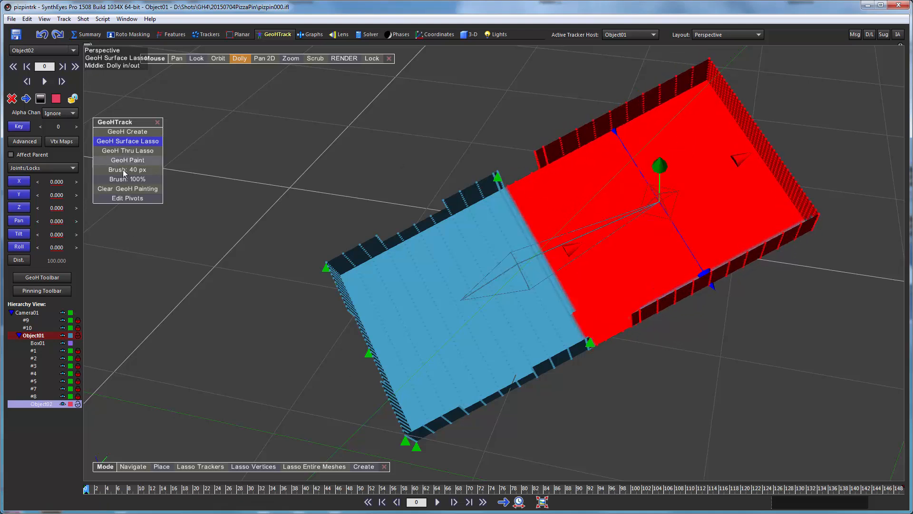
left_click(127, 199)
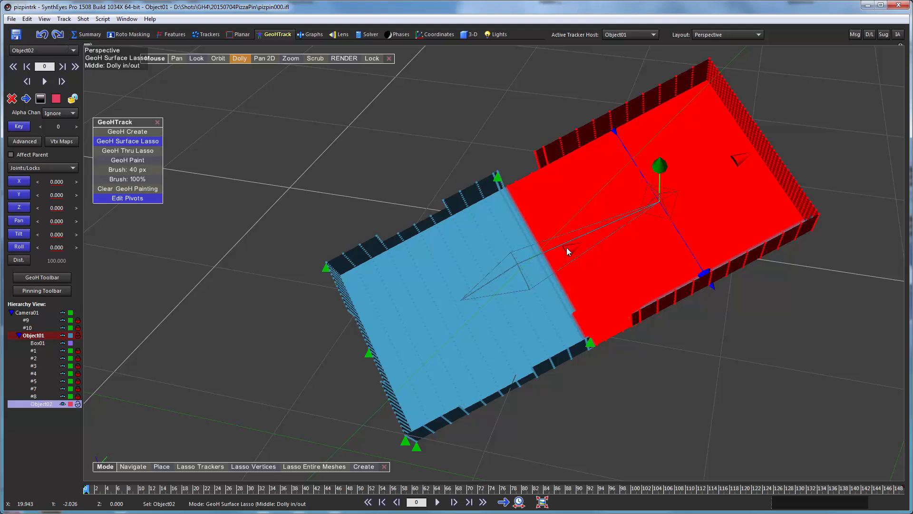
left_click_drag(567, 248, 446, 289)
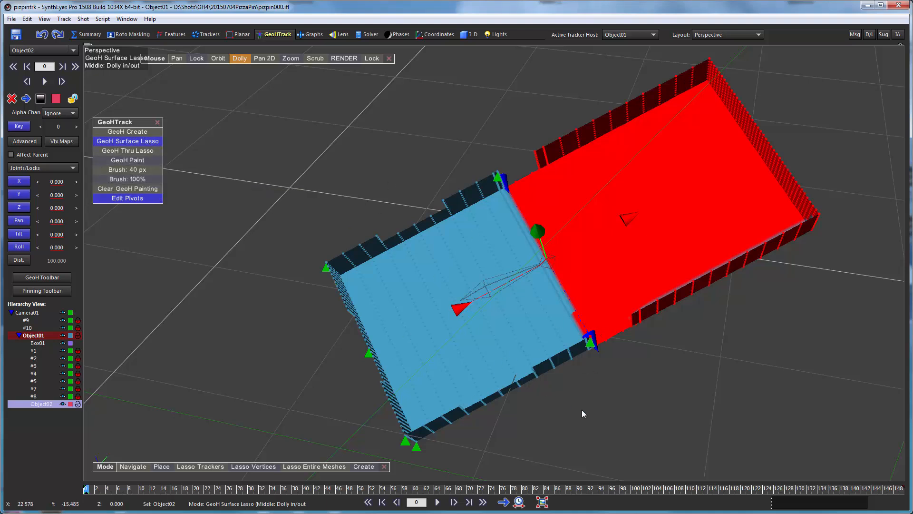
Step: Show the mesh as wireframe and lasso along Object02's crease to remove the stray vertices on the base side from it
scroll(606, 362, "up", 10)
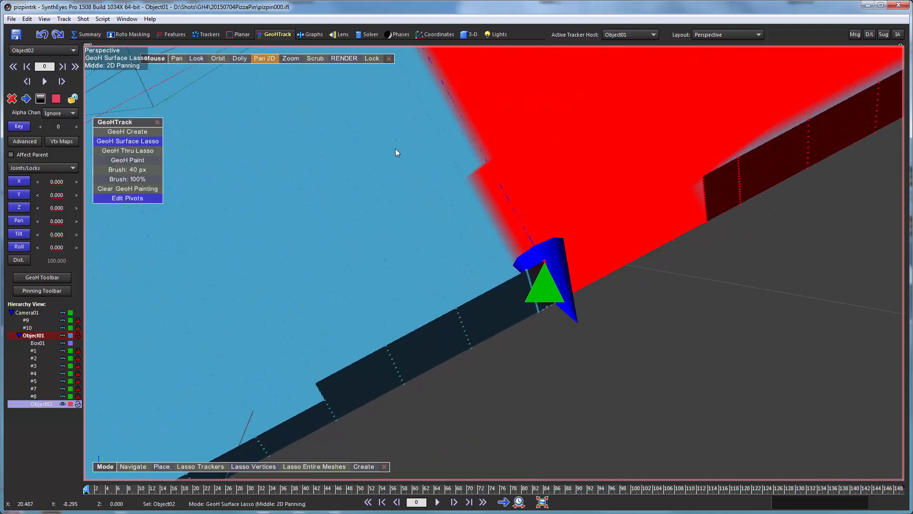
key("w")
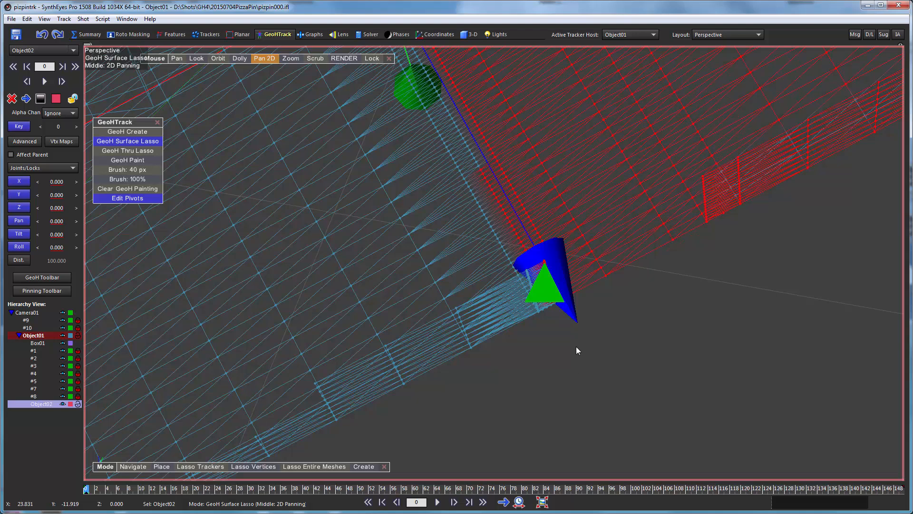
mouse_move(563, 323)
left_mouse_down()
mouse_move(481, 162)
mouse_move(436, 247)
mouse_move(443, 367)
mouse_move(572, 325)
left_mouse_up()
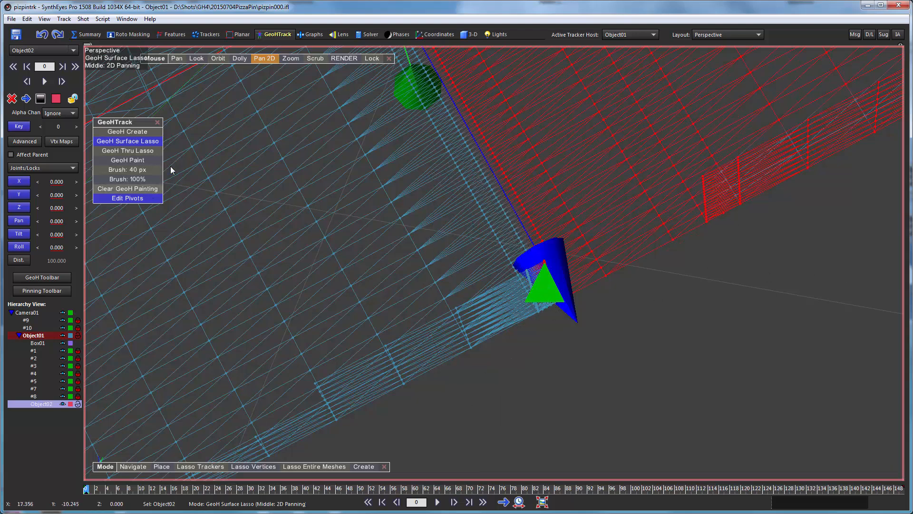
left_click(263, 61)
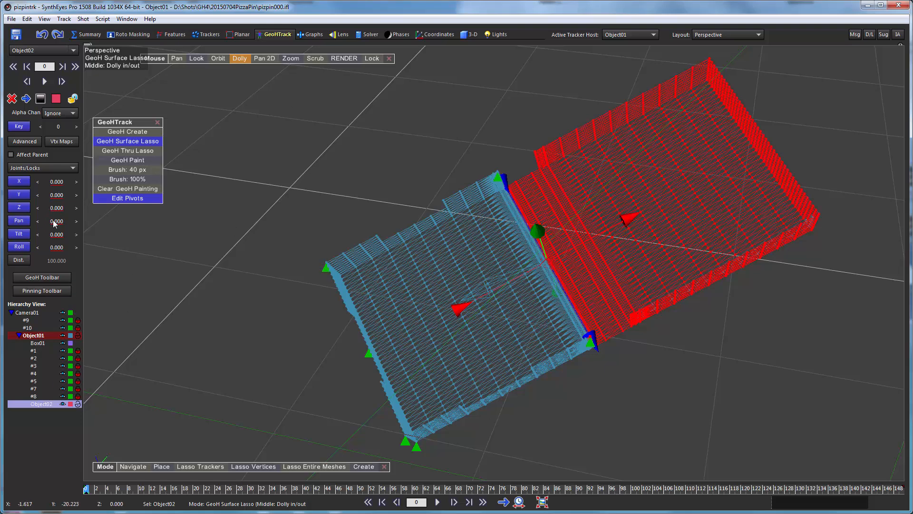
Step: Pan Object02 to -51.250, add the lid corner vertices left behind to it with GeoH Thru Lasso, and reset its pan to 0
left_click_drag(57, 222, 909, 314)
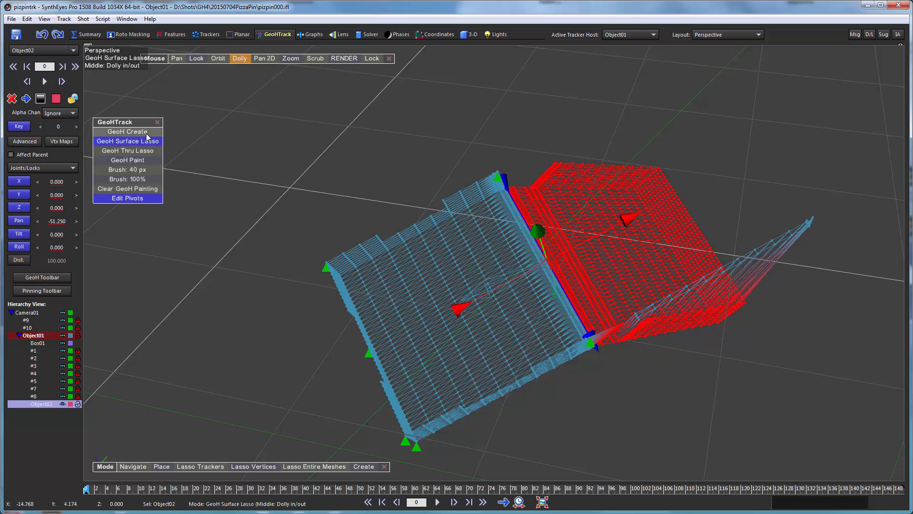
left_click(127, 150)
mouse_move(829, 158)
left_mouse_down()
mouse_move(728, 195)
mouse_move(658, 247)
mouse_move(628, 356)
mouse_move(828, 164)
left_mouse_up()
left_click_drag(847, 226, 833, 166)
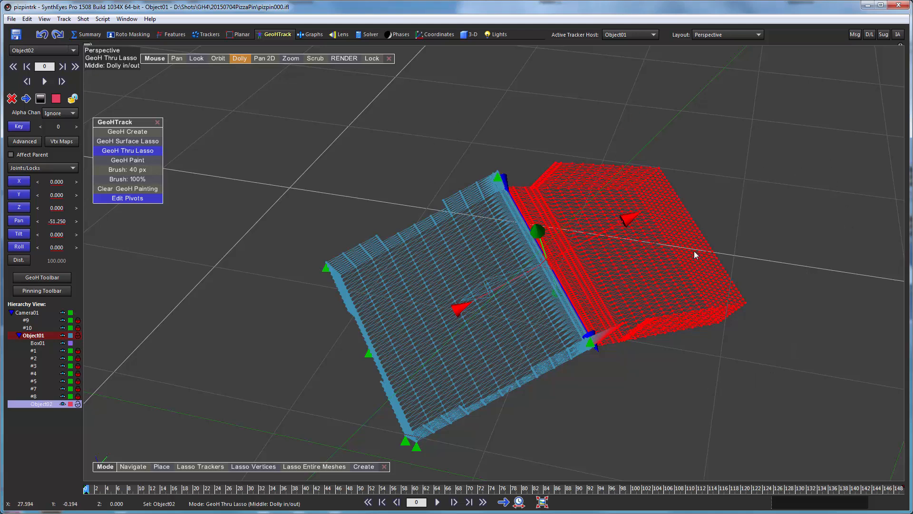
right_click(56, 221)
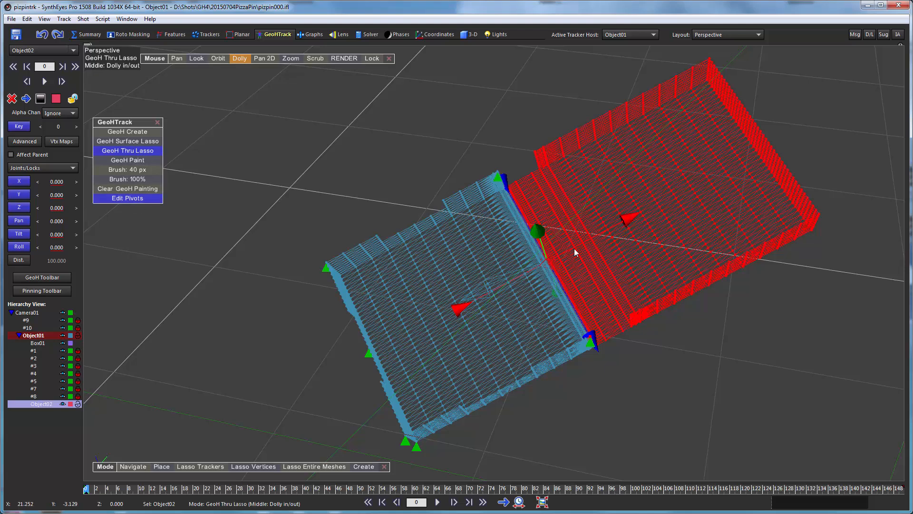
Step: Make Object02 the active host, turn off pivot editing and create a child moving object on the crease between the hinge strip and the lid
left_click(38, 404)
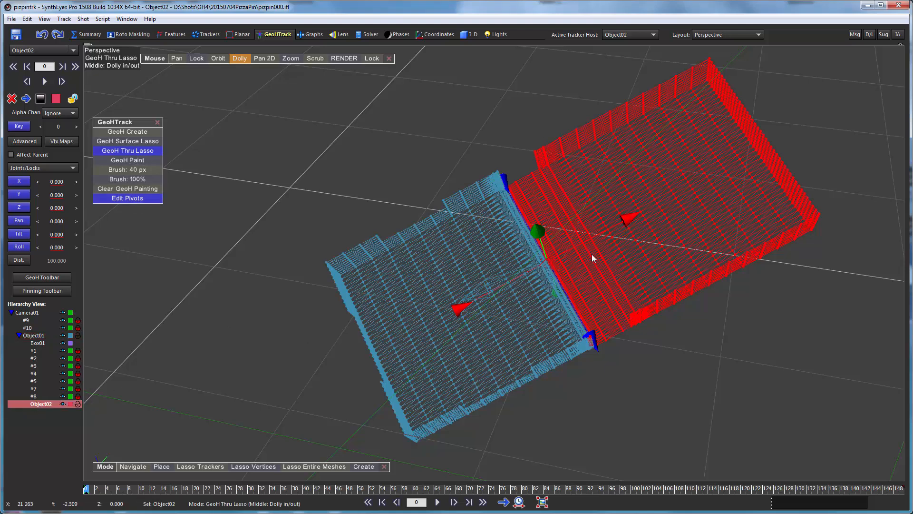
left_click(128, 141)
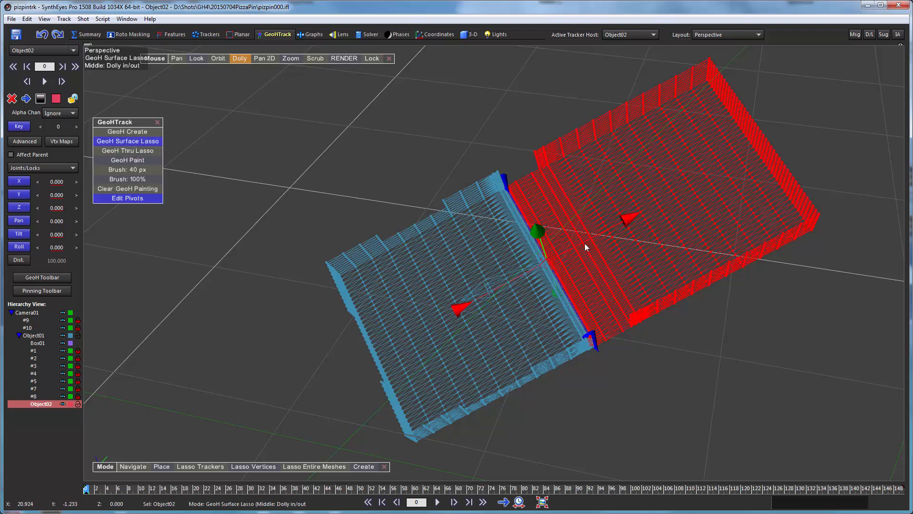
key("ctrl")
left_click_drag(582, 244, 607, 289, "ctrl")
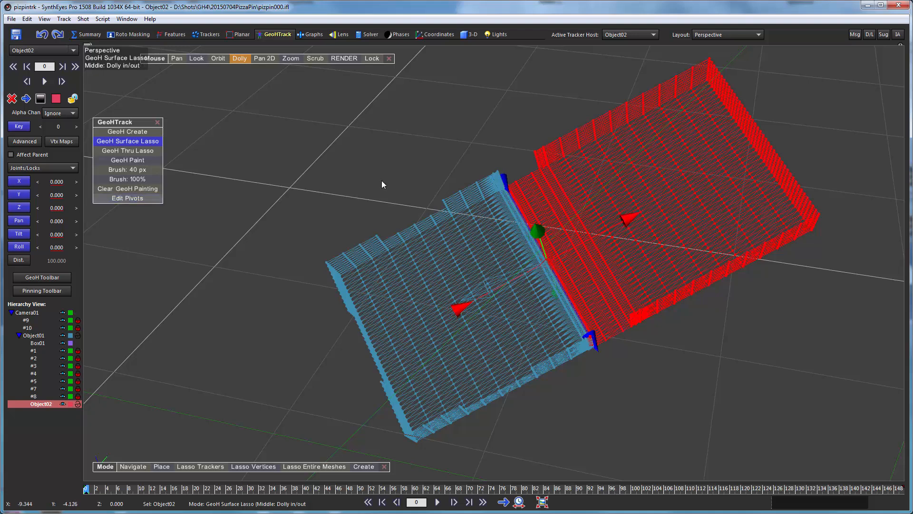
left_click(580, 244, "ctrl")
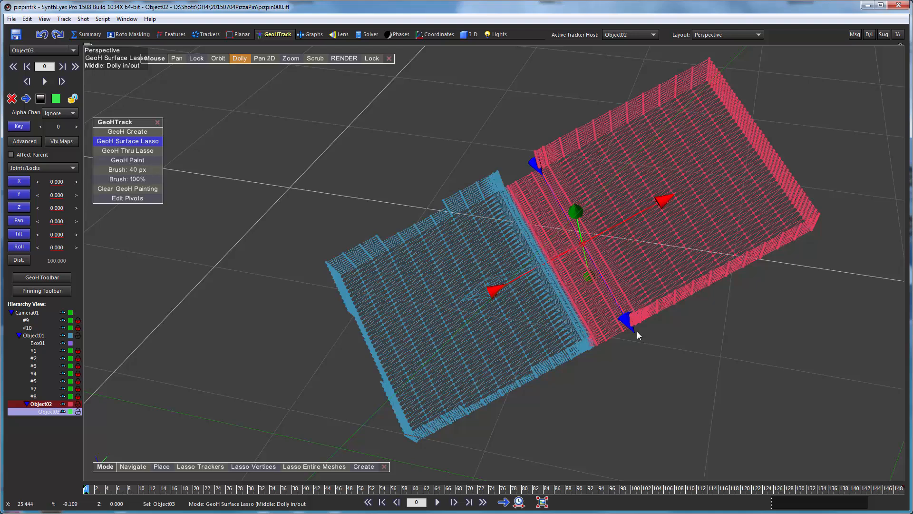
Step: Assign the whole lid beyond the second crease to Object03 with GeoH Thru Lasso and test its pan rotation
mouse_move(638, 331)
left_mouse_down()
mouse_move(810, 283)
mouse_move(761, 50)
mouse_move(604, 61)
mouse_move(502, 117)
left_mouse_up()
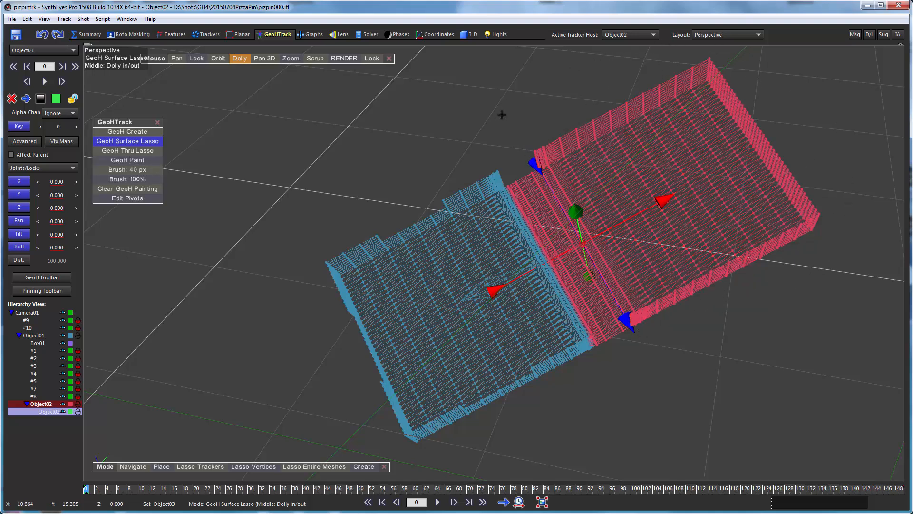
left_click(115, 149)
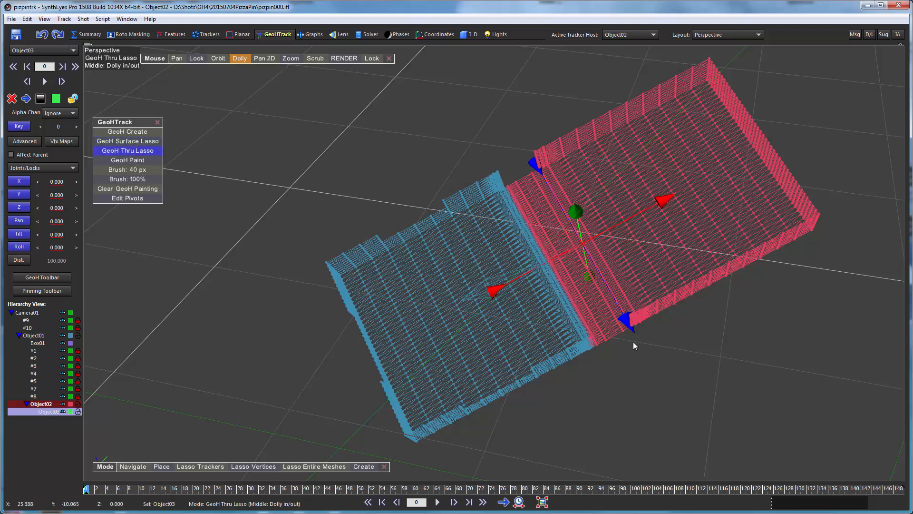
mouse_move(635, 339)
left_mouse_down()
mouse_move(714, 339)
mouse_move(799, 109)
mouse_move(686, 38)
mouse_move(585, 47)
mouse_move(494, 100)
left_mouse_up()
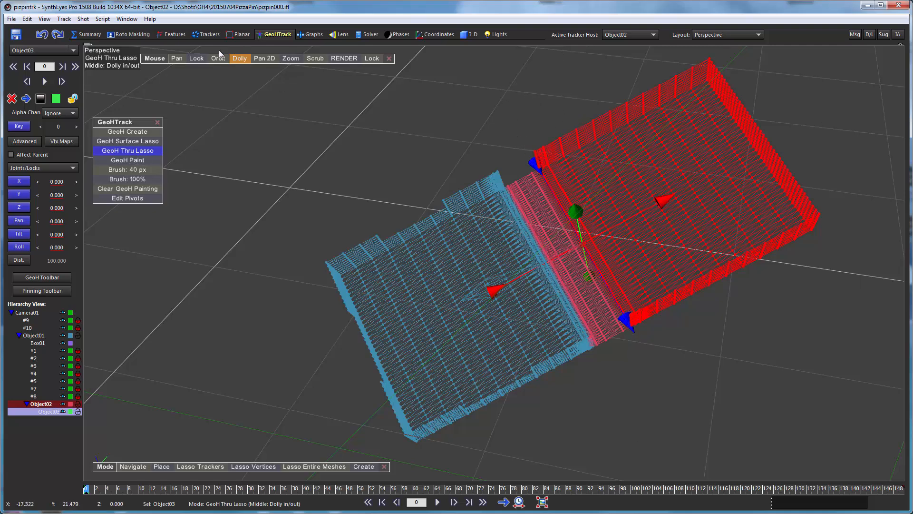
mouse_move(218, 58)
left_mouse_down()
mouse_move(193, 0)
mouse_move(151, 406)
mouse_move(243, 485)
mouse_move(285, 305)
mouse_move(248, 0)
mouse_move(219, 43)
mouse_move(238, 2)
mouse_move(265, 46)
mouse_move(252, 19)
left_mouse_up()
left_click(127, 150)
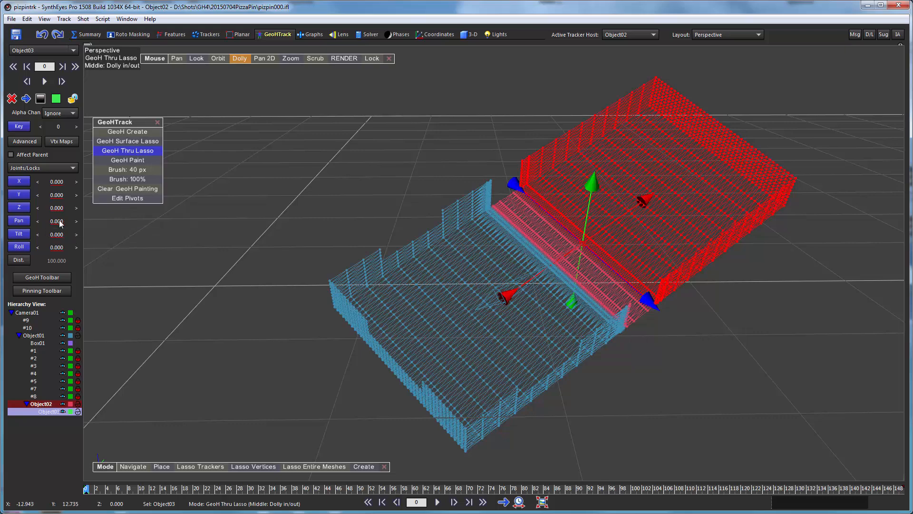
mouse_move(60, 223)
left_mouse_down()
mouse_move(326, 208)
mouse_move(5, 212)
mouse_move(81, 214)
mouse_move(13, 196)
mouse_move(117, 189)
mouse_move(59, 223)
left_mouse_up()
Step: Lock the view back to the shot and move tracker #9 onto Object02 and tracker #10 onto Object03 in the hierarchy
left_click(197, 58)
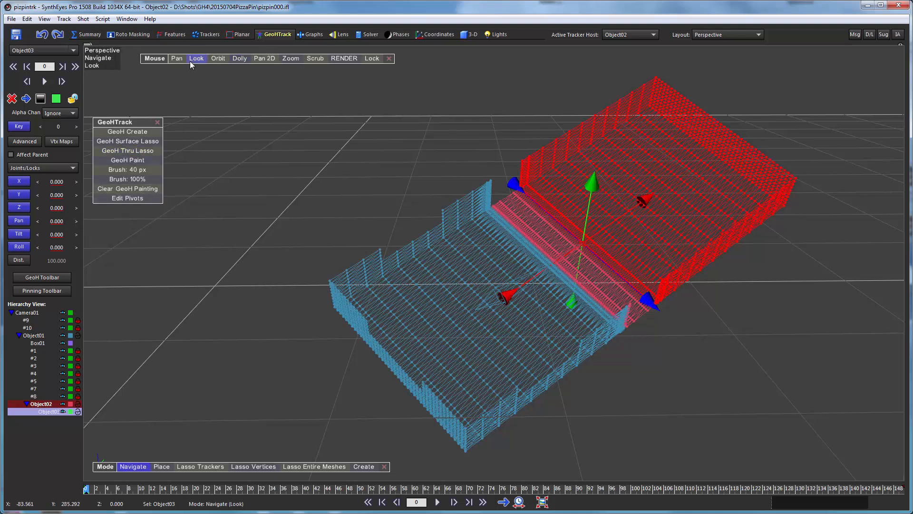
left_click(367, 59)
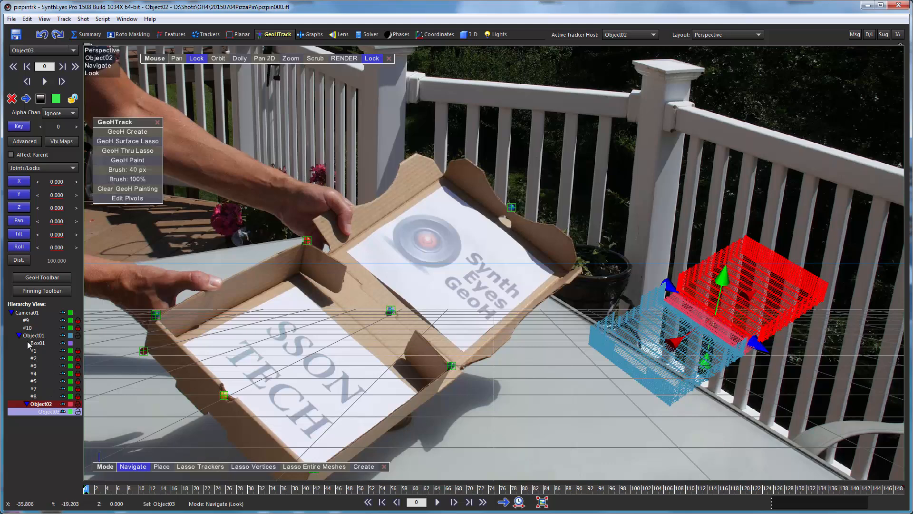
left_click(26, 320)
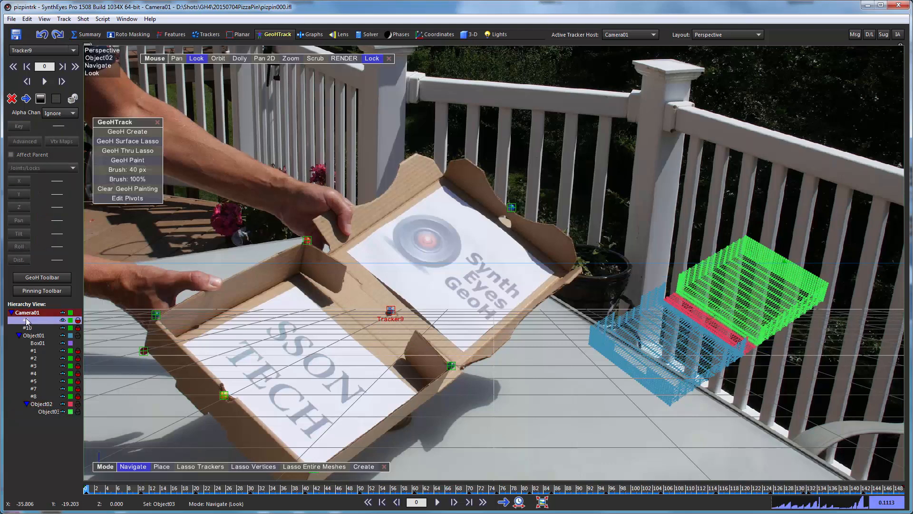
left_click_drag(51, 381, 44, 405)
left_click(28, 322)
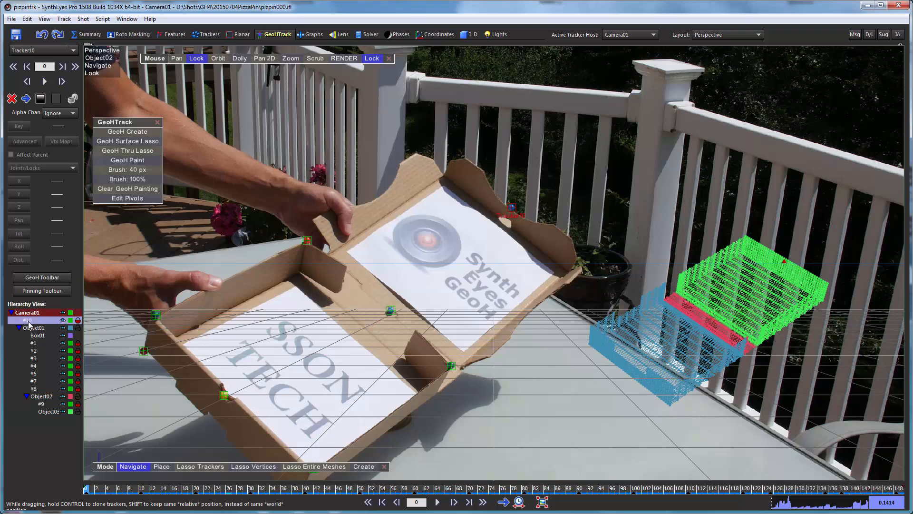
left_click_drag(31, 322, 44, 413)
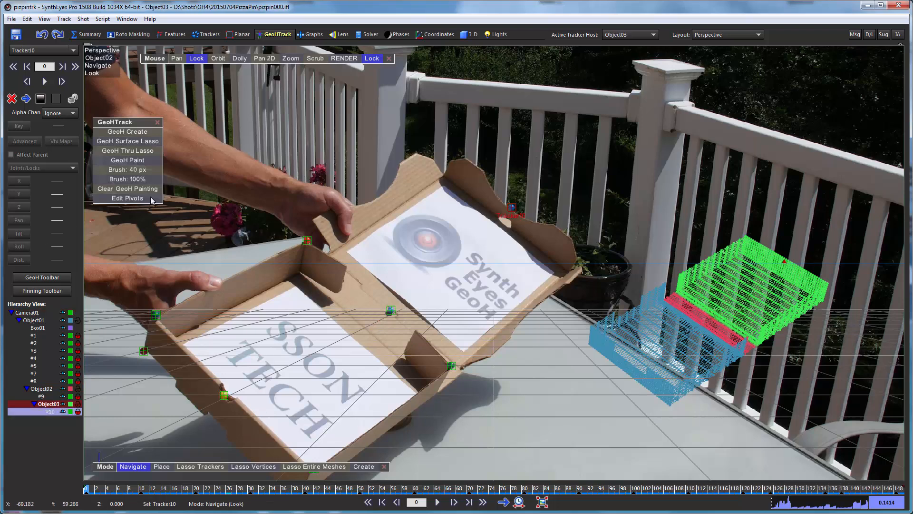
Step: Unlock the X, Y, Z, pan, tilt and roll axes of Object01 so the box base can move freely
left_click(34, 321)
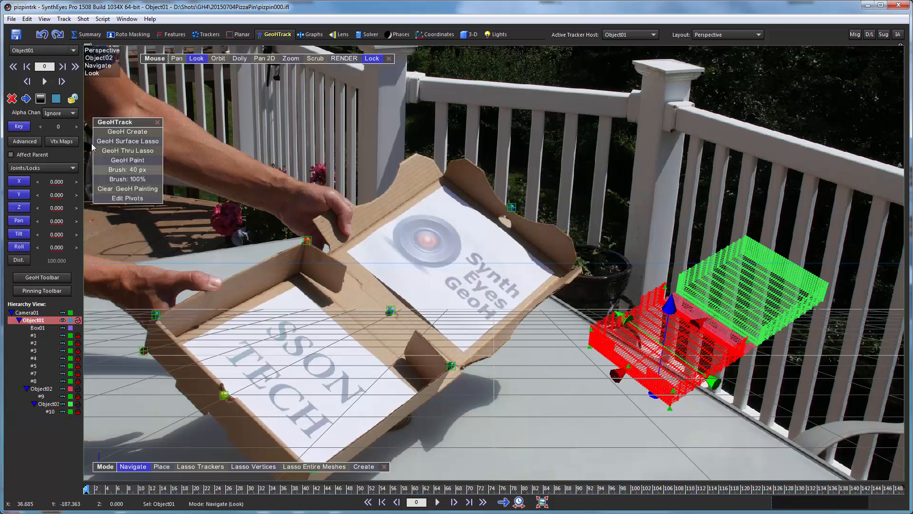
left_click(21, 183)
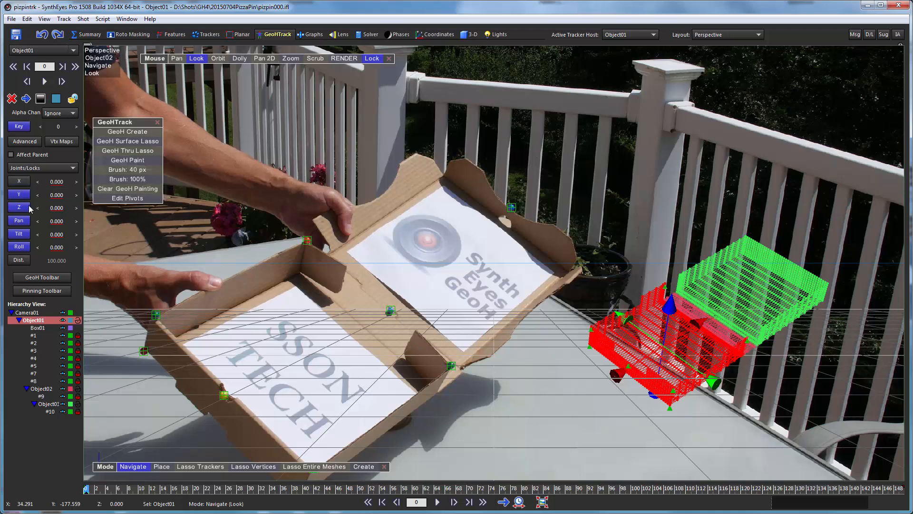
left_click(23, 193)
left_click(18, 210)
left_click(19, 221)
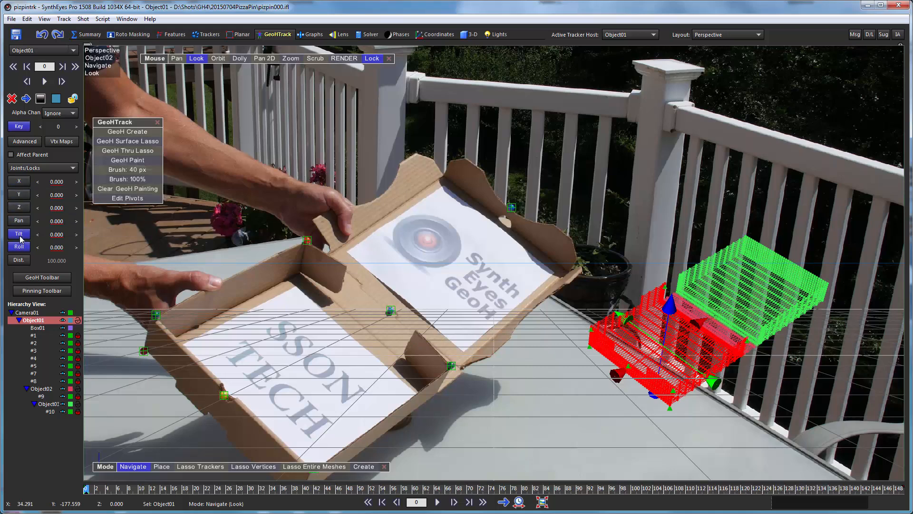
left_click(19, 234)
left_click(19, 247)
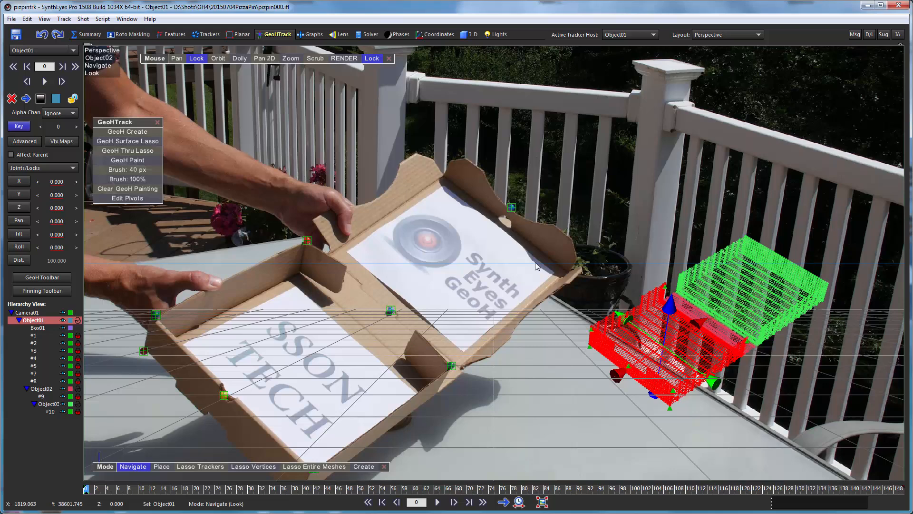
Step: Clear Object01's key at frame 0, test its tracking forward to frame 4, and return to the first frame
left_click(19, 126)
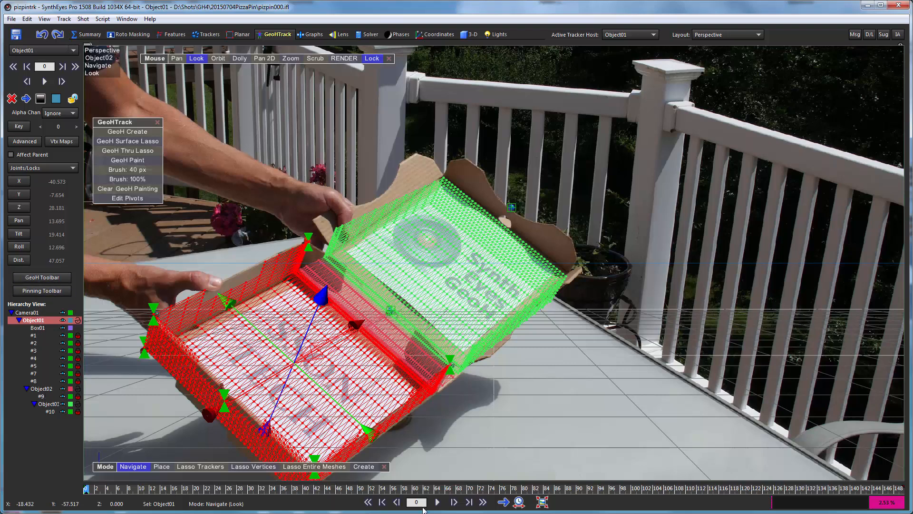
left_click(454, 502)
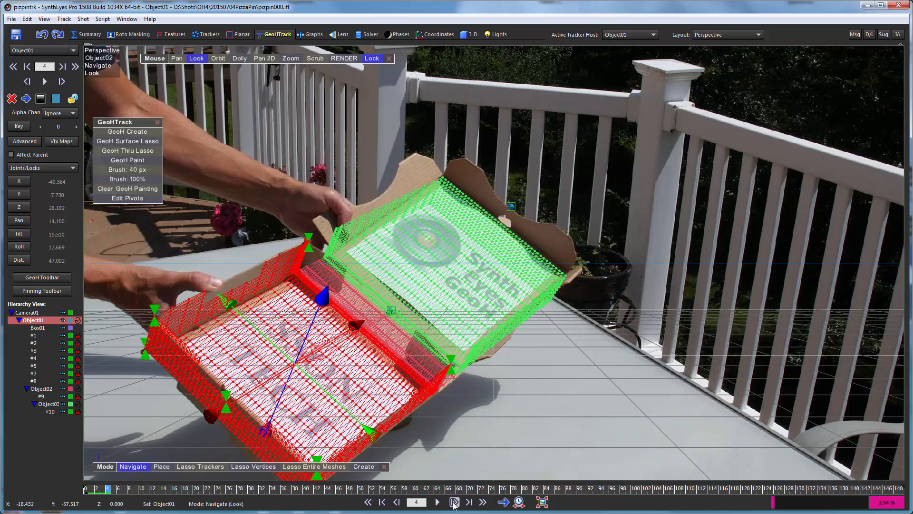
left_click(368, 502)
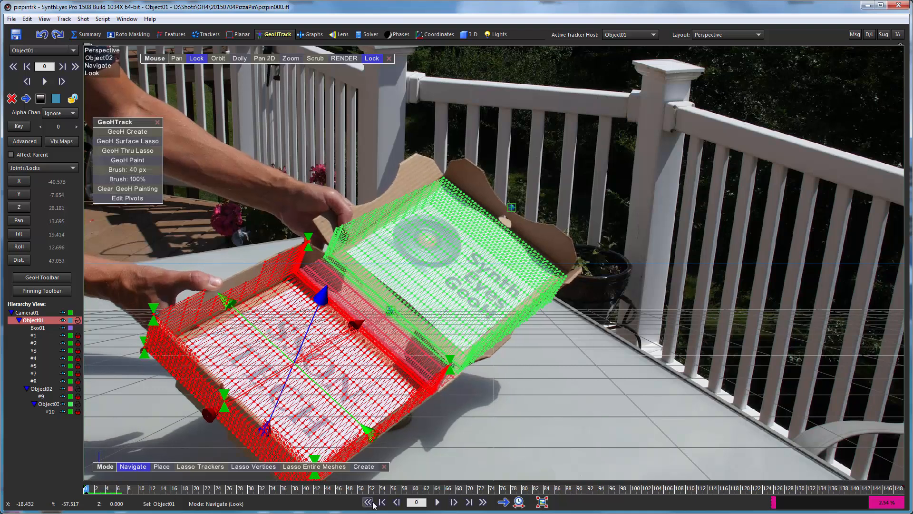
Step: Unlock only the pan axis on Object02 and on Object03 so that each rotates about its crease
left_click(43, 389)
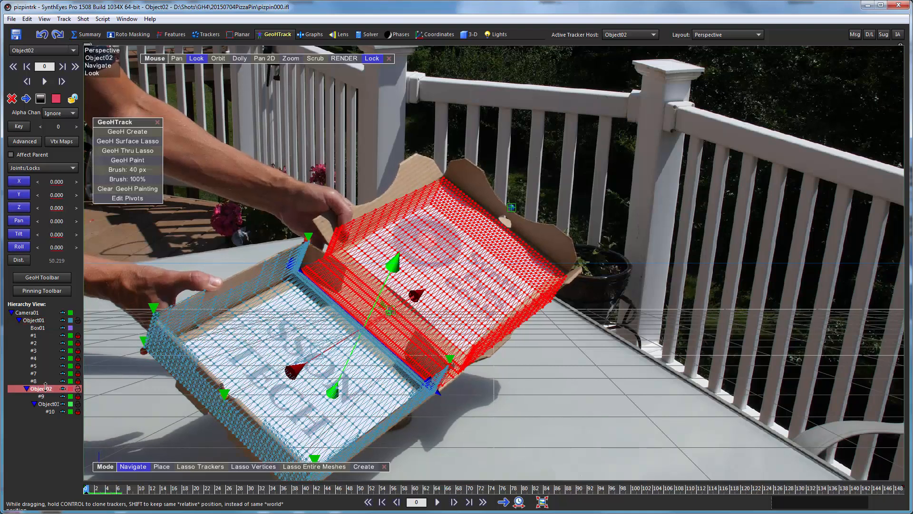
left_click(19, 221)
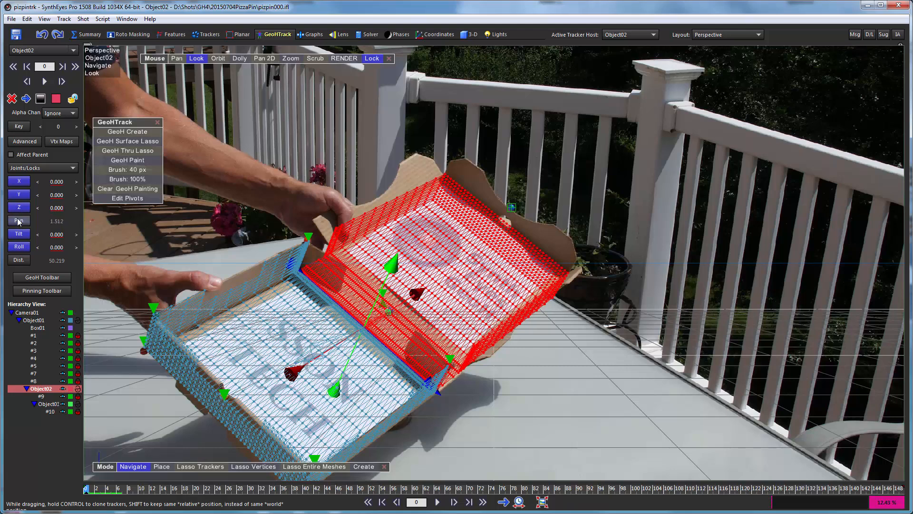
left_click(56, 405)
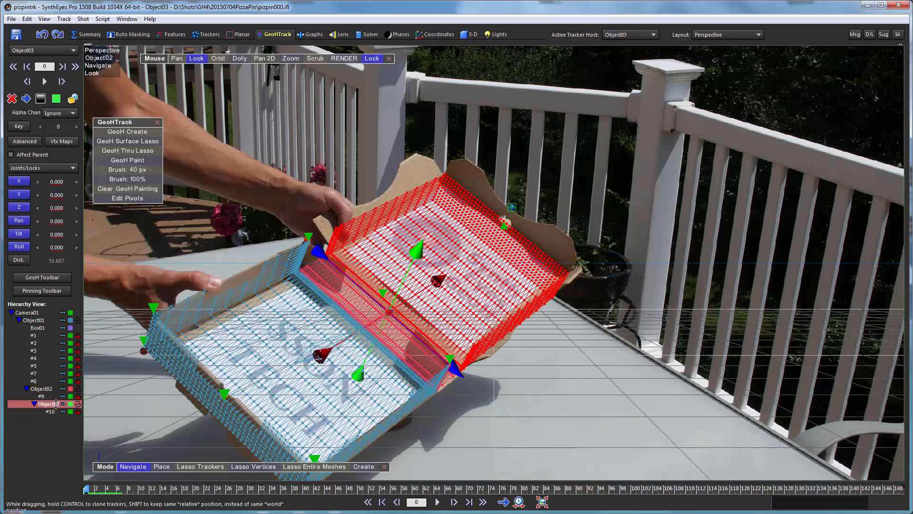
left_click(19, 221)
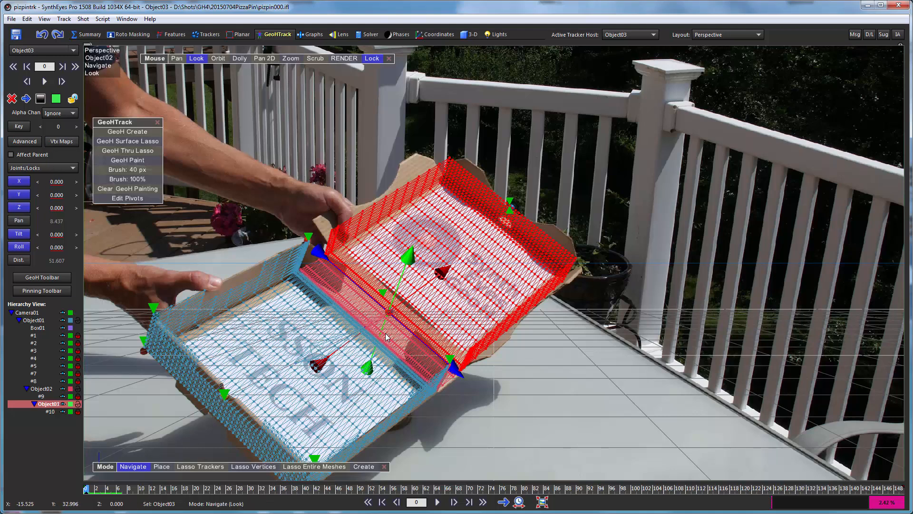
Step: Turn on Affect Parent for Object03 and play the shot to track the hierarchy through frame 149
left_click(22, 155)
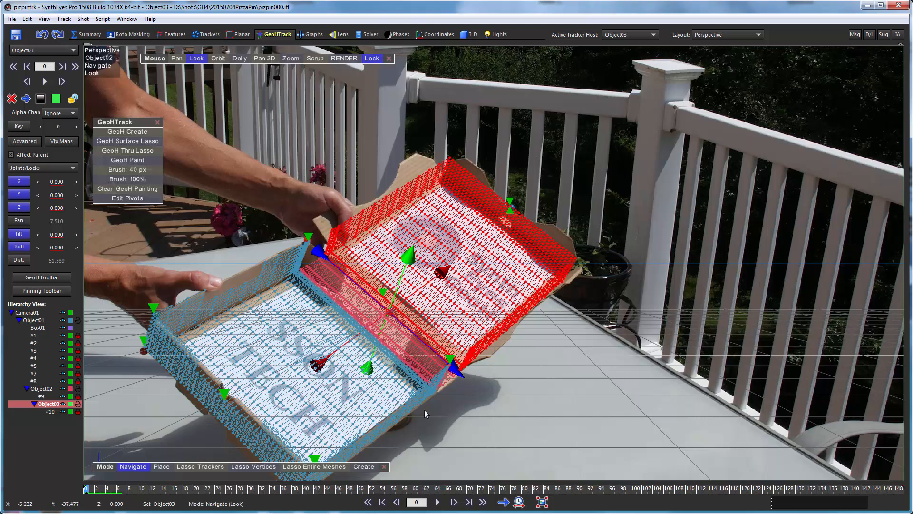
left_click(438, 501)
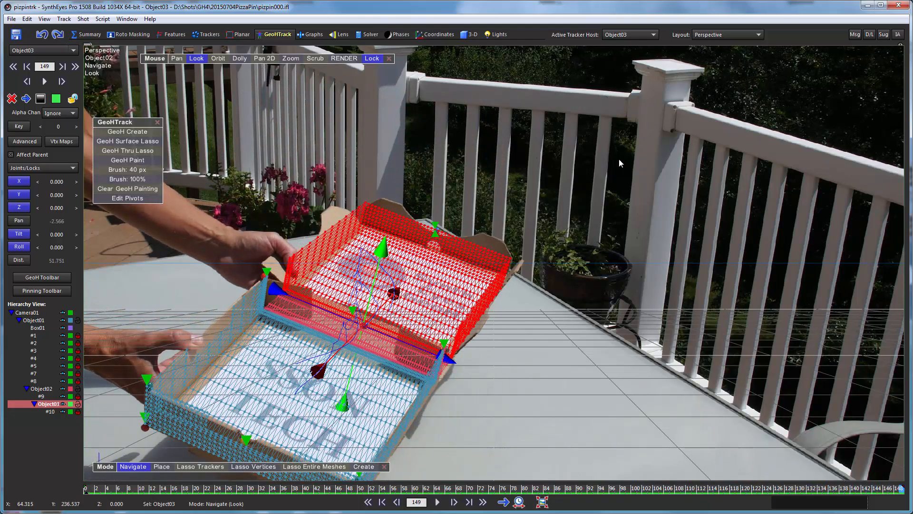
Step: Change the layout to Quad Perspective and frame the pizza box mesh in the Top, Left and Front views
left_click(706, 34)
left_click(712, 75)
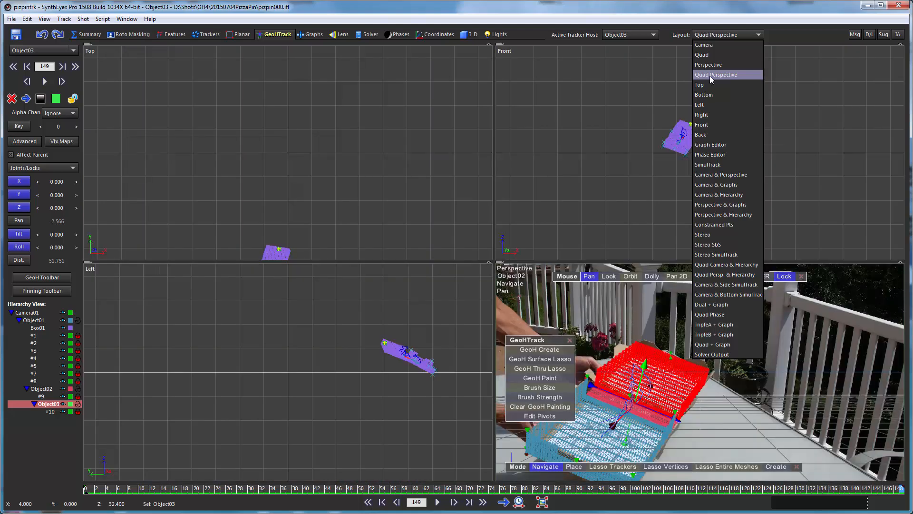
middle_click_drag(276, 225, 269, 113)
scroll(263, 154, "up", 3)
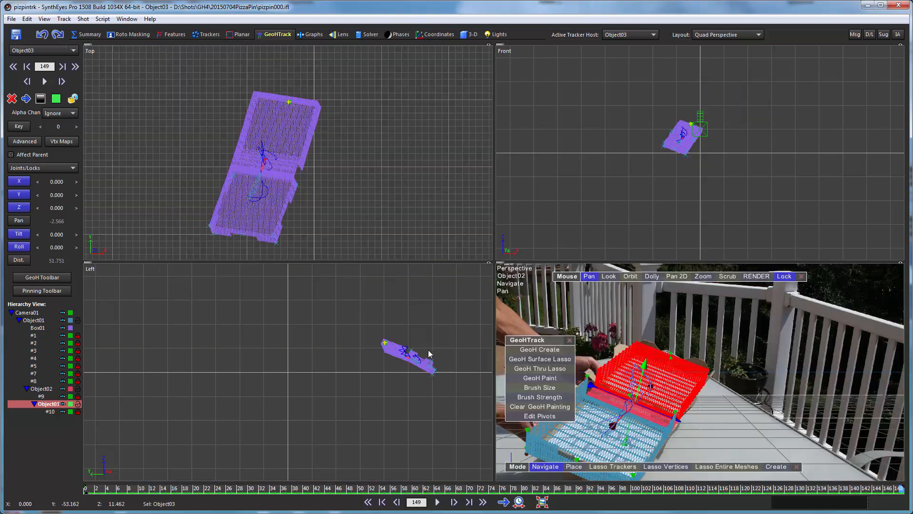
middle_click_drag(428, 357, 261, 362)
scroll(253, 362, "up", 3)
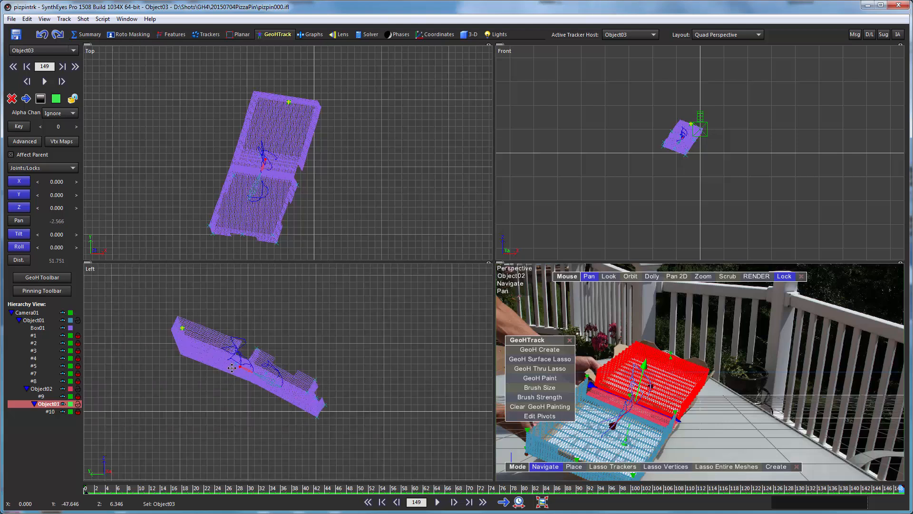
middle_click_drag(204, 390, 123, 418)
scroll(152, 404, "down", 1)
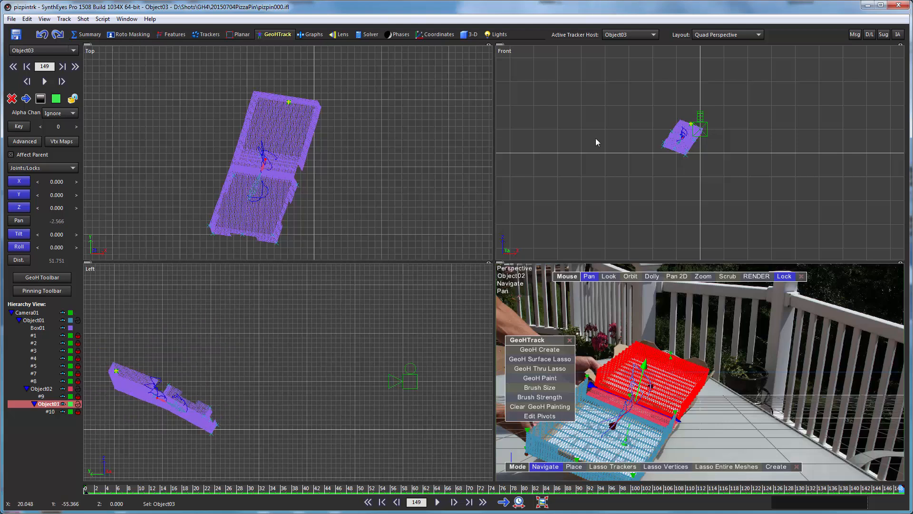
scroll(691, 138, "up", 3)
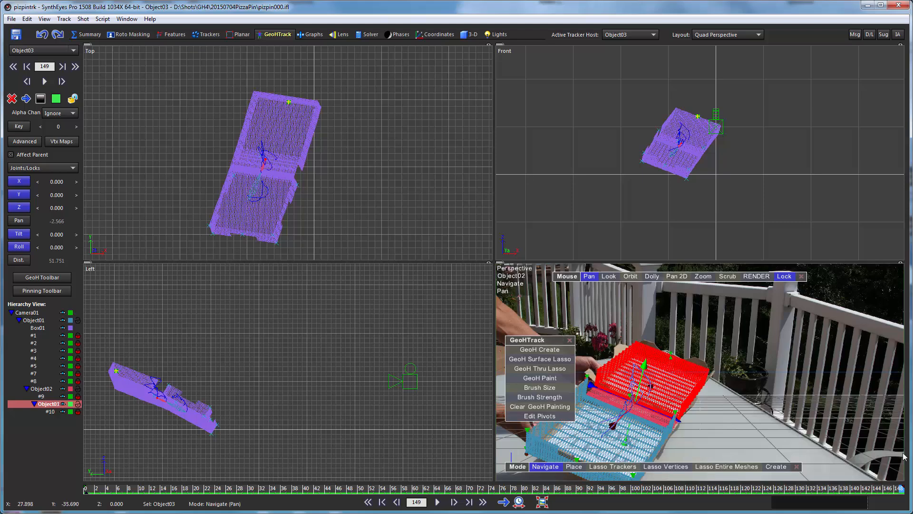
Step: Scrub the timeline back from the last frame to frame 24 to review the tracked box motion in all views
mouse_move(900, 491)
left_mouse_down()
mouse_move(85, 493)
mouse_move(899, 499)
mouse_move(91, 498)
mouse_move(505, 512)
left_mouse_up()
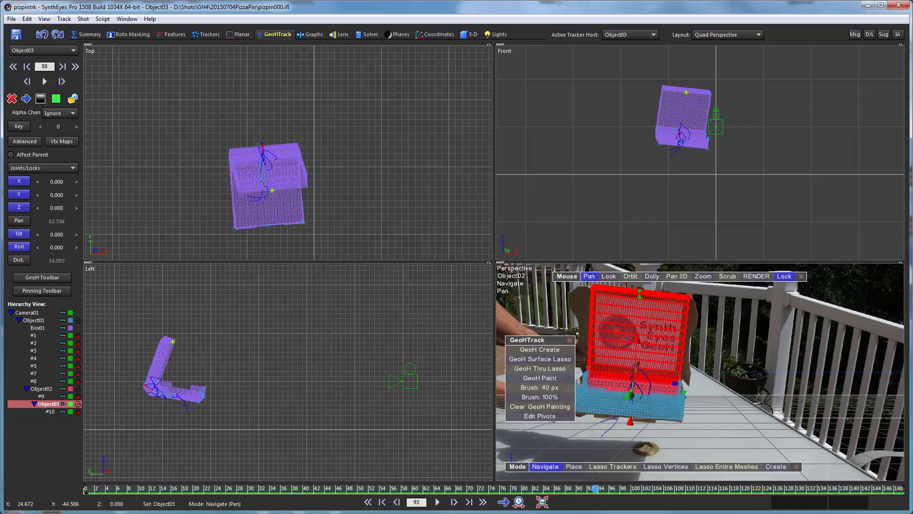
mouse_move(595, 506)
left_mouse_down()
mouse_move(842, 506)
mouse_move(276, 497)
mouse_move(67, 478)
mouse_move(697, 452)
mouse_move(349, 433)
mouse_move(229, 445)
mouse_move(746, 446)
mouse_move(471, 458)
mouse_move(300, 478)
mouse_move(218, 501)
left_mouse_up()
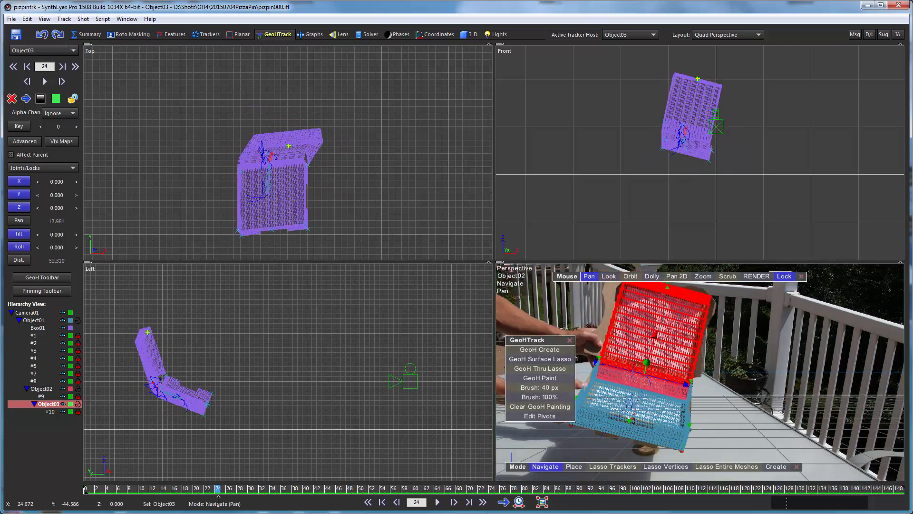